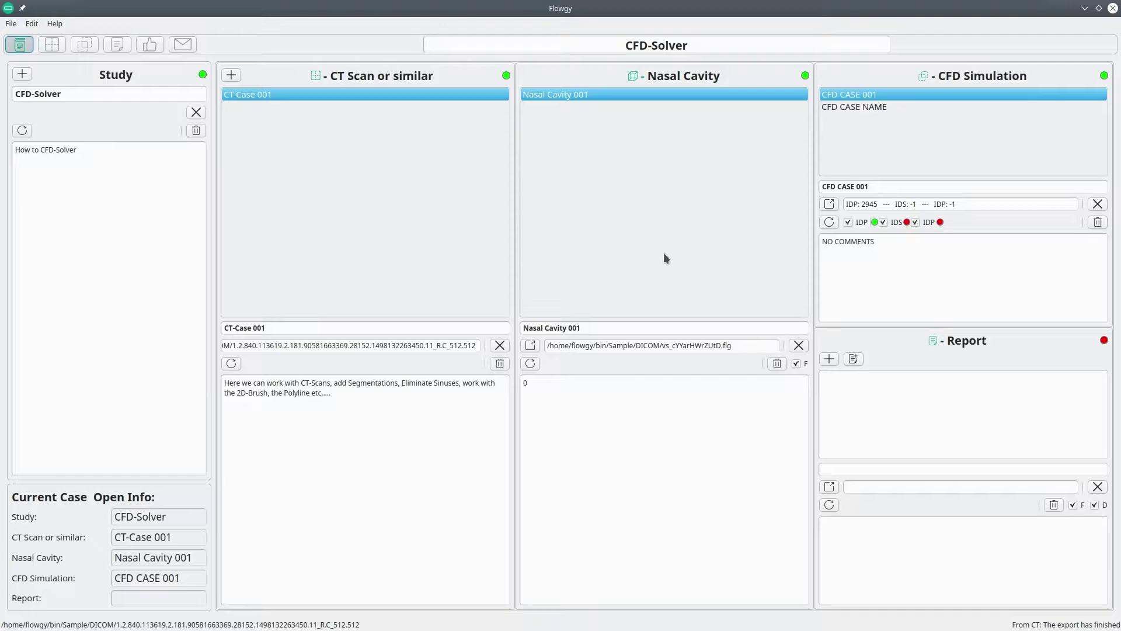
# Load the predefined solver case "8 - Compressible Laminar Steady Inspiration Flowrate" for the current CFD simulation
pyautogui.click(85, 44)
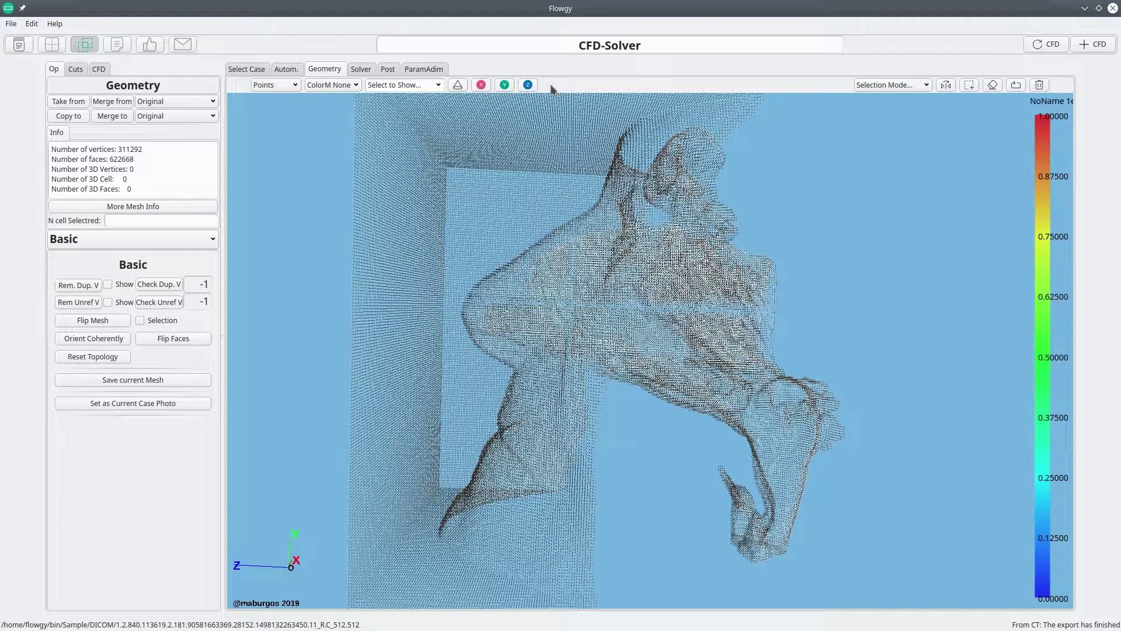
pyautogui.click(254, 69)
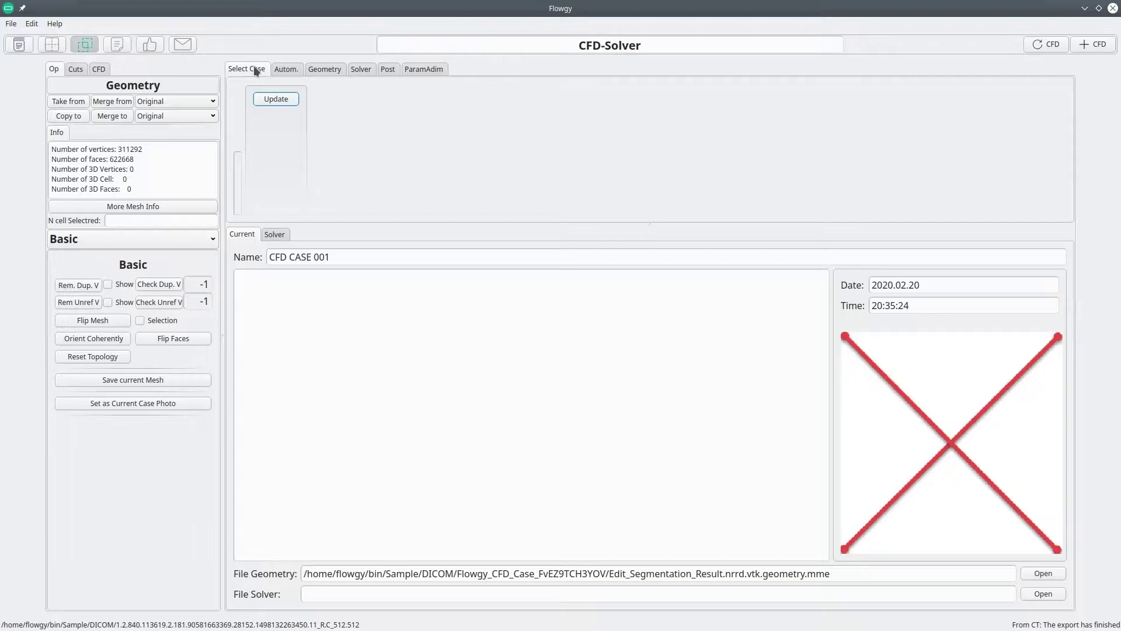
pyautogui.click(274, 235)
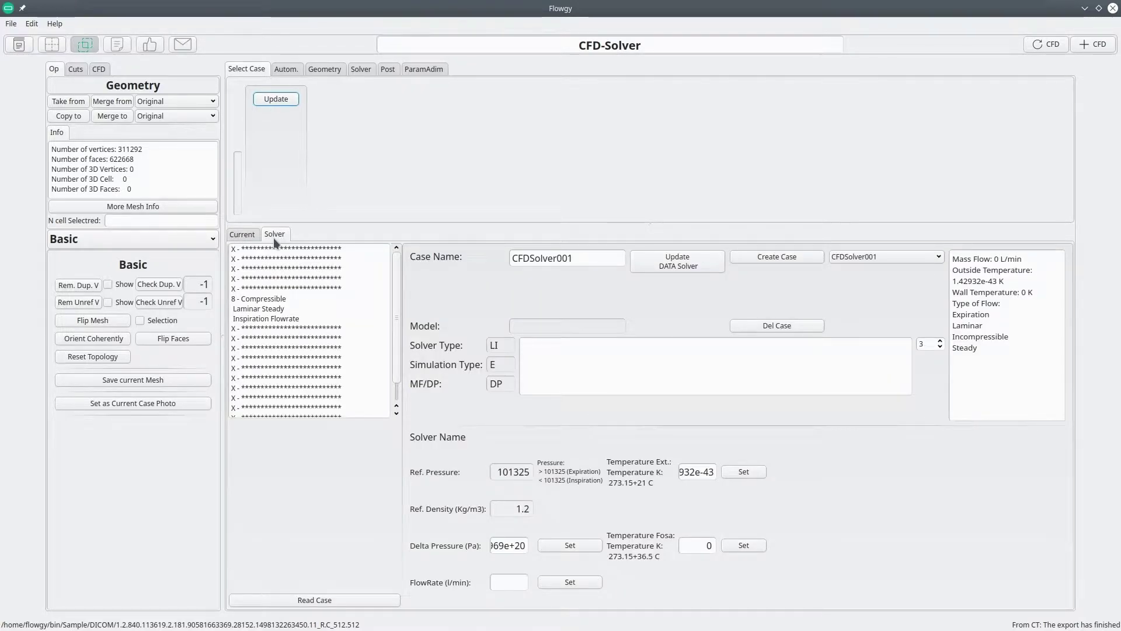
pyautogui.click(299, 307)
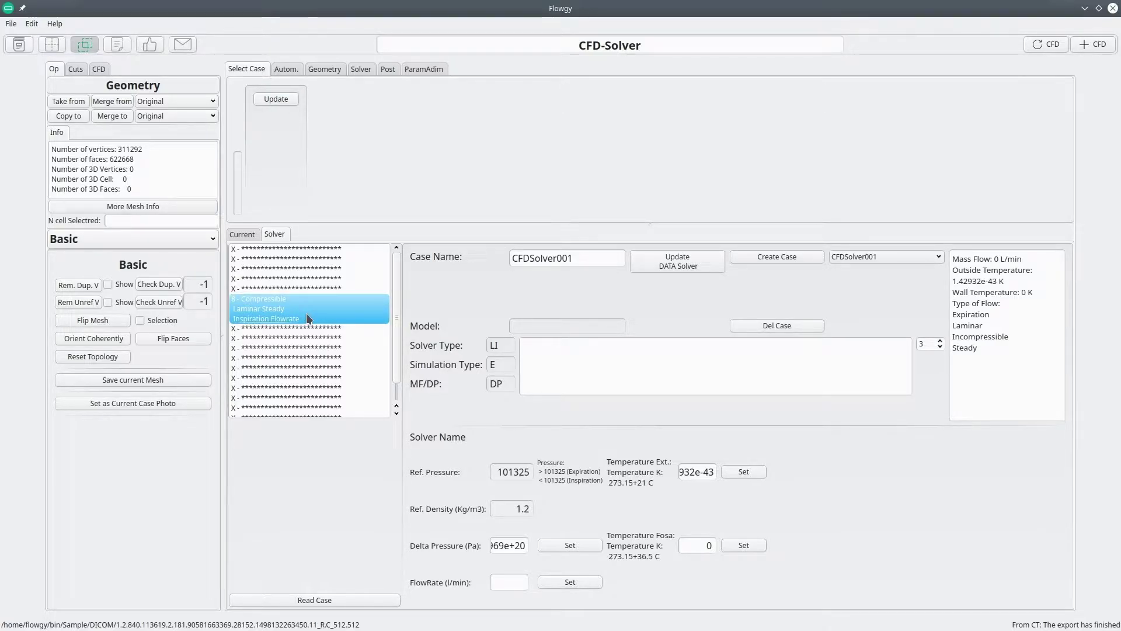
pyautogui.click(335, 597)
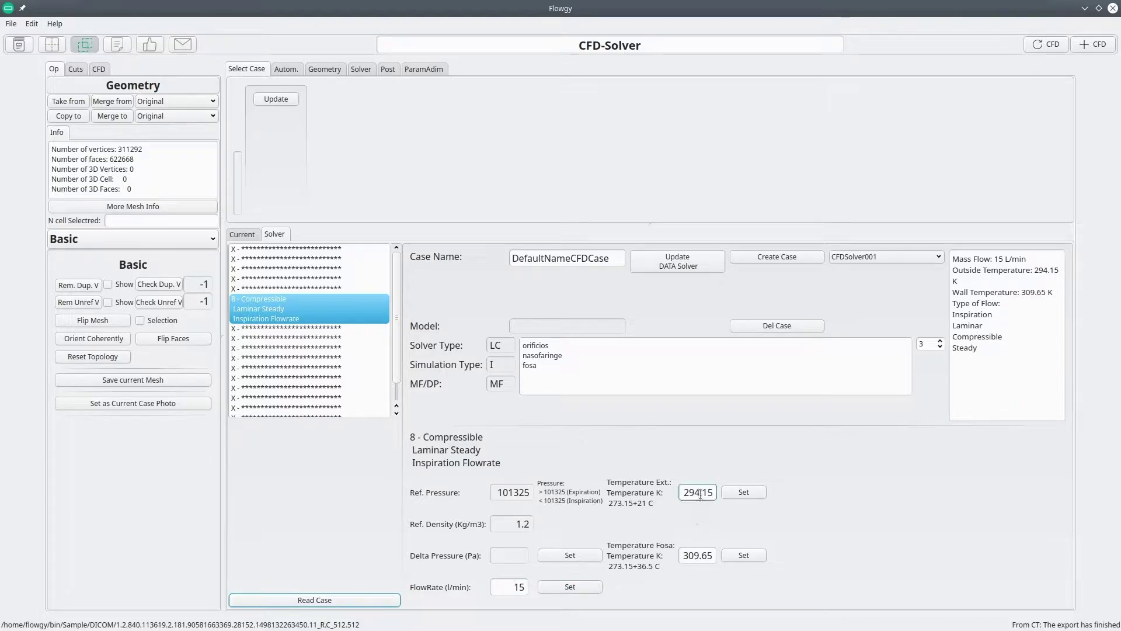
# Name the solver case CFDCase002, create it, and select it as the active case
pyautogui.press('Tab')
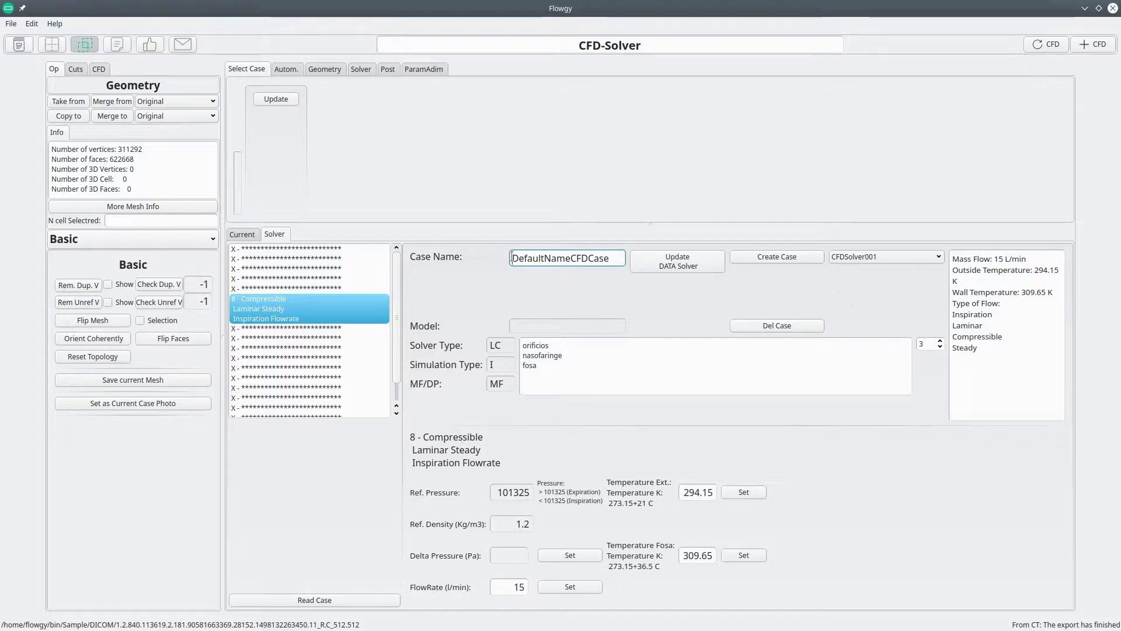
pyautogui.moveTo(512, 257); pyautogui.dragTo(614, 259)
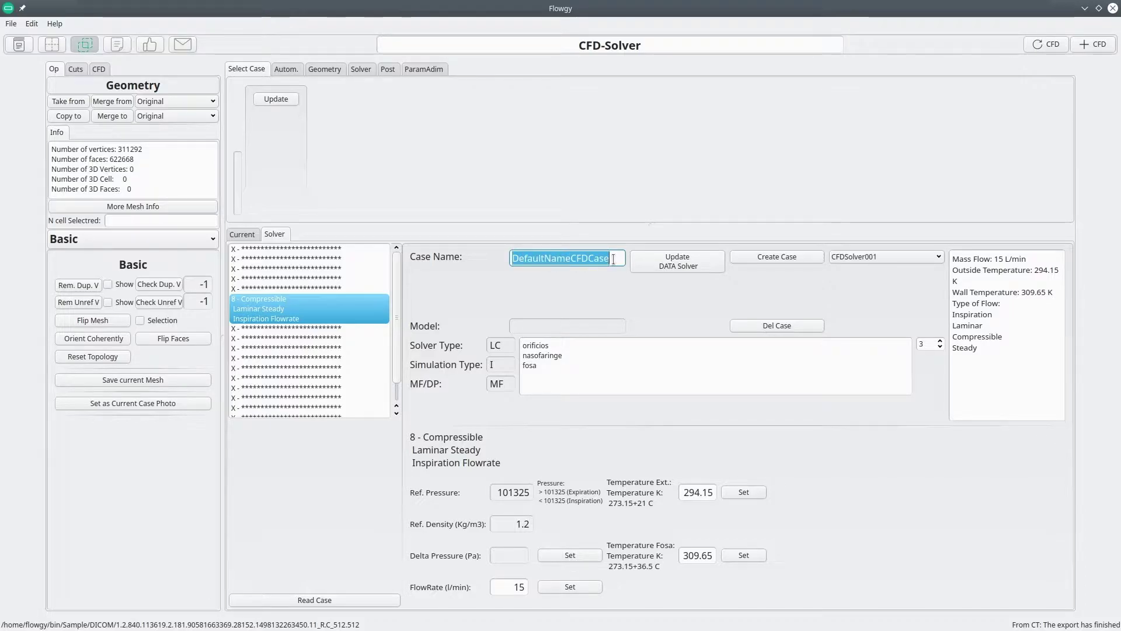
pyautogui.write('CFD')
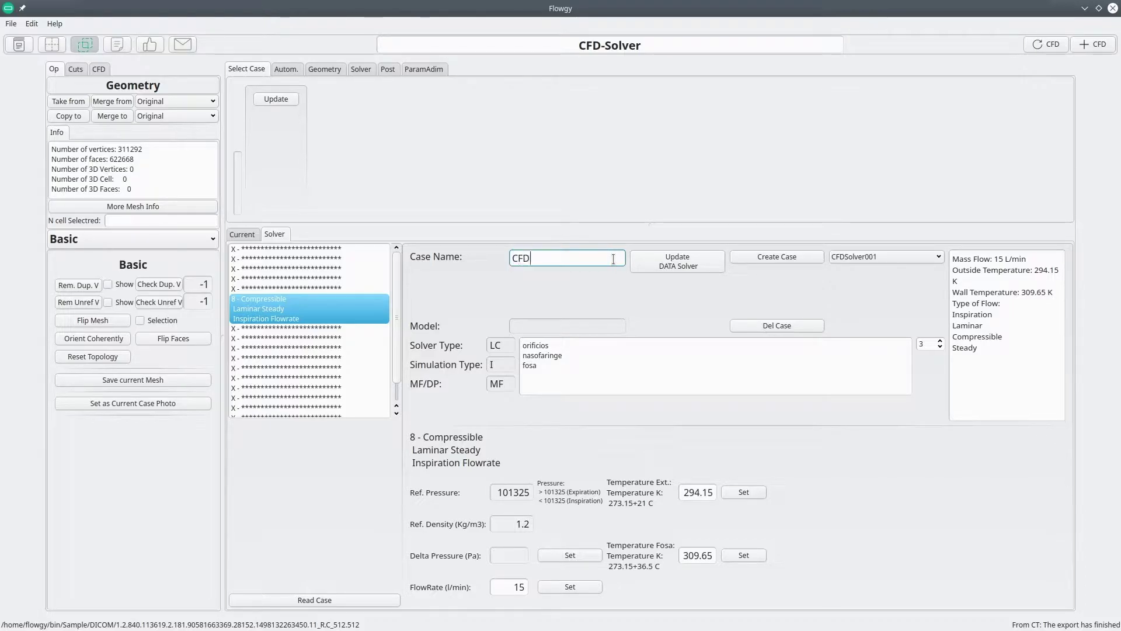
pyautogui.write('Case0022')
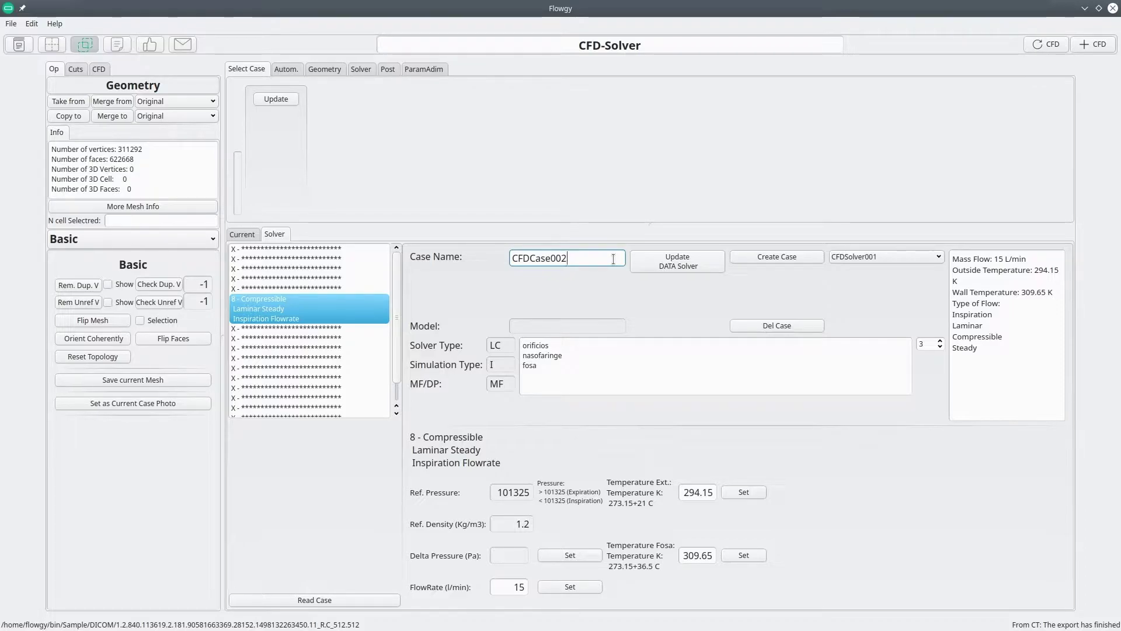
pyautogui.click(776, 257)
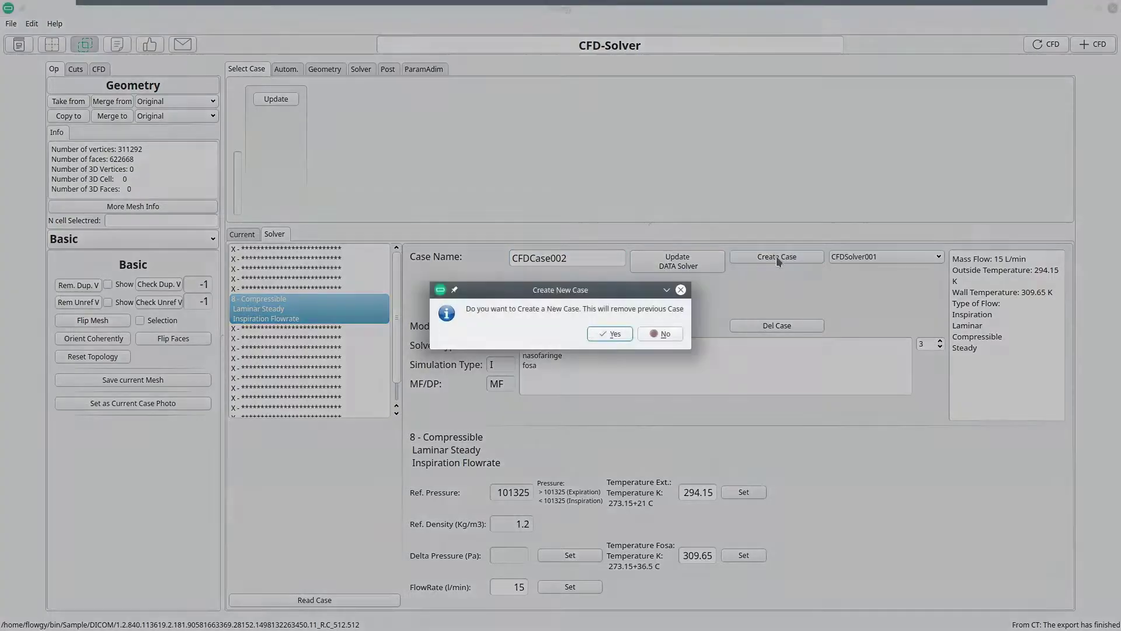
pyautogui.click(613, 333)
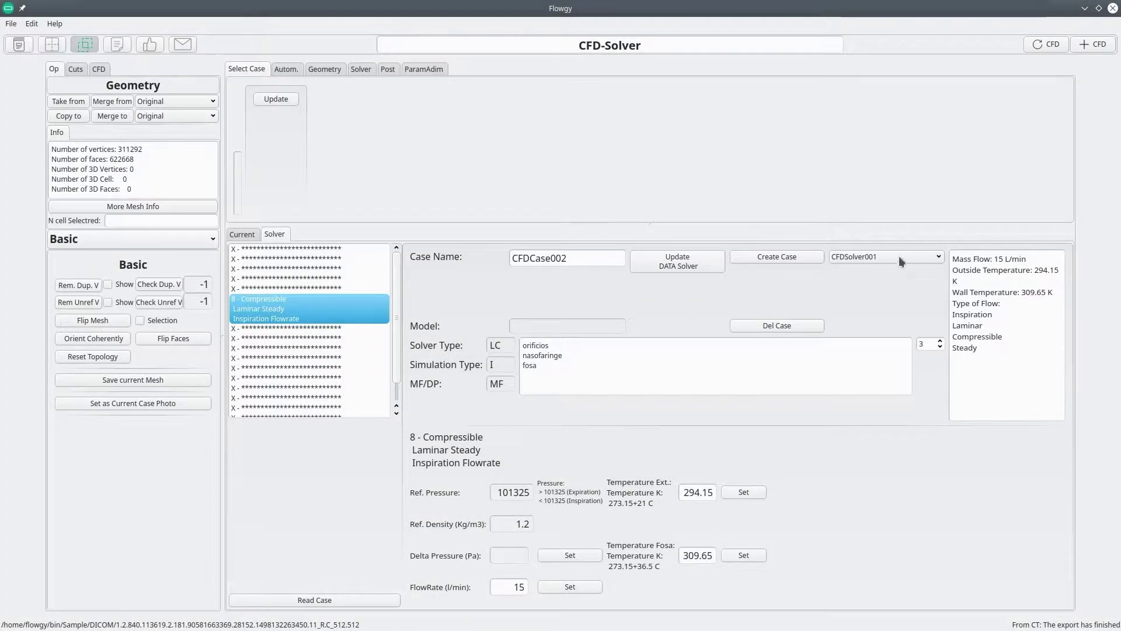
pyautogui.click(899, 255)
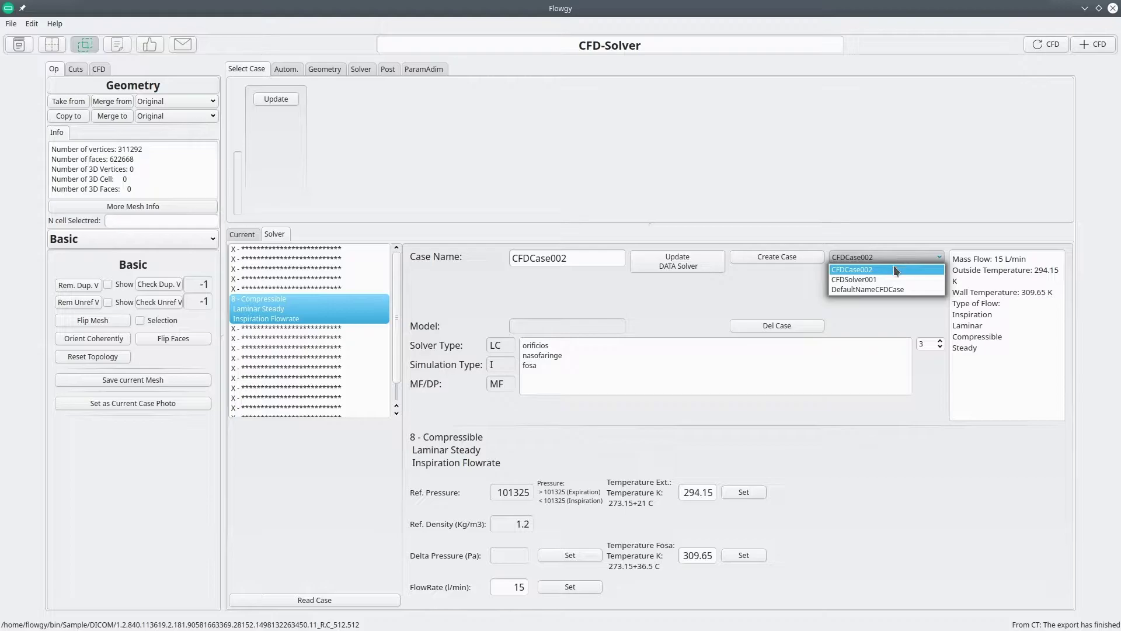
pyautogui.click(862, 268)
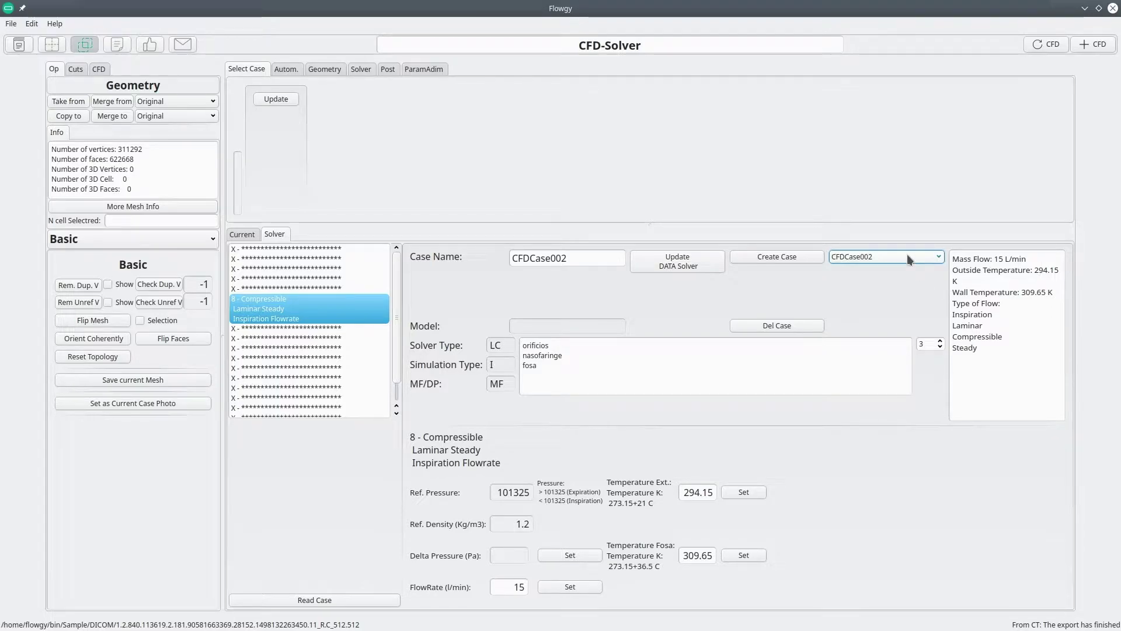
# Enable volume meshing in the automatic options and start the meshing process
pyautogui.click(289, 69)
pyautogui.click(238, 100)
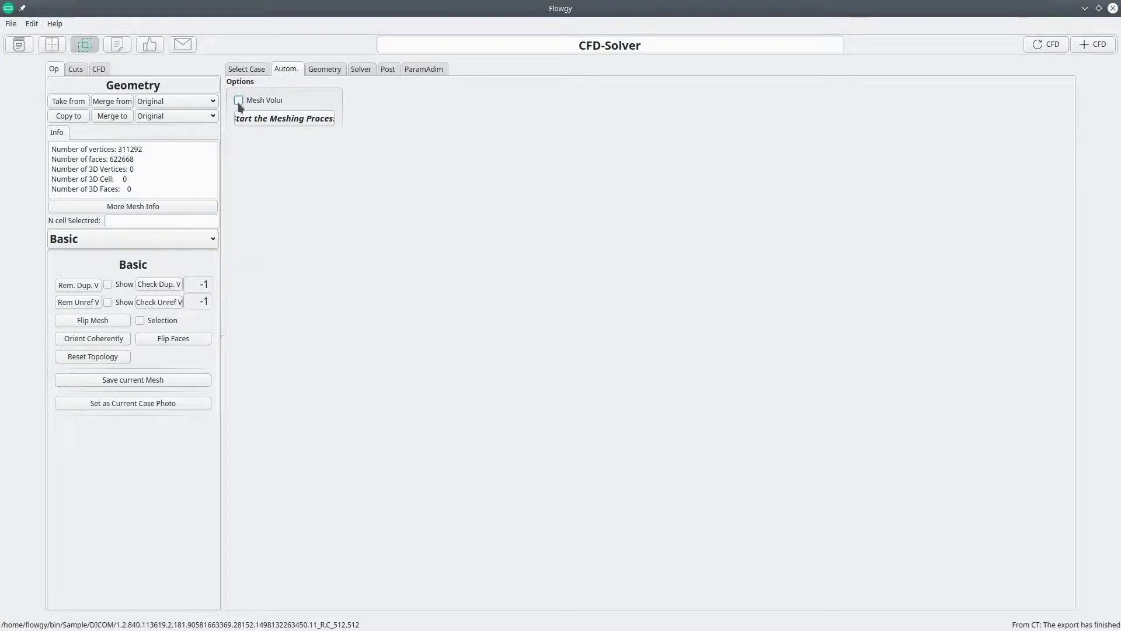
pyautogui.click(281, 119)
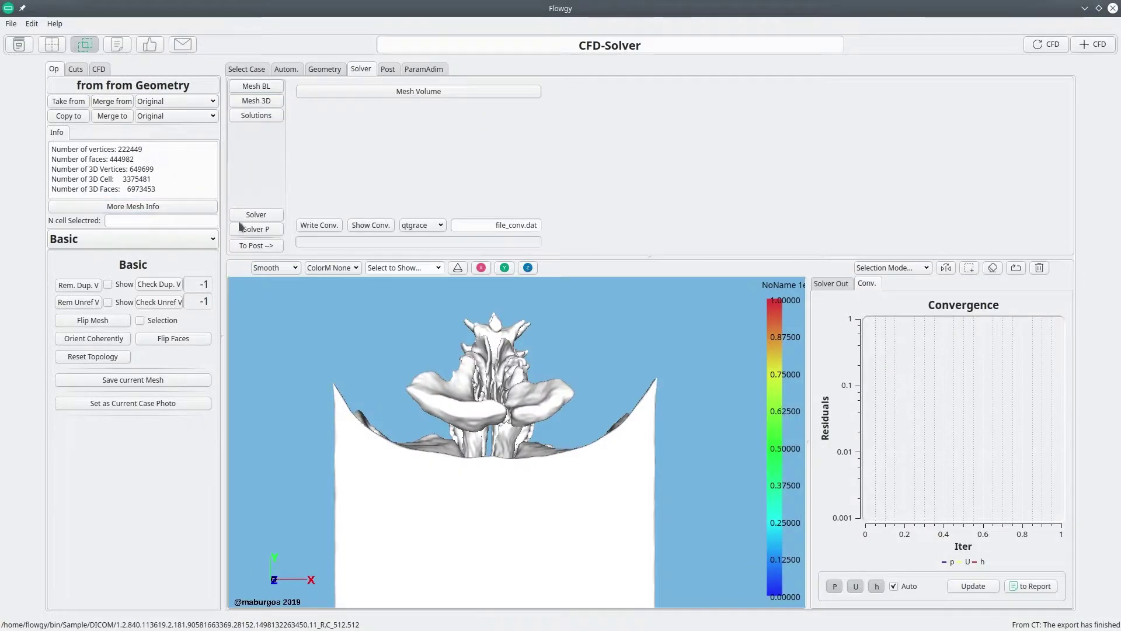
# Display the generated nasal cavity mesh as points and inspect it from the side and up close
pyautogui.click(295, 268)
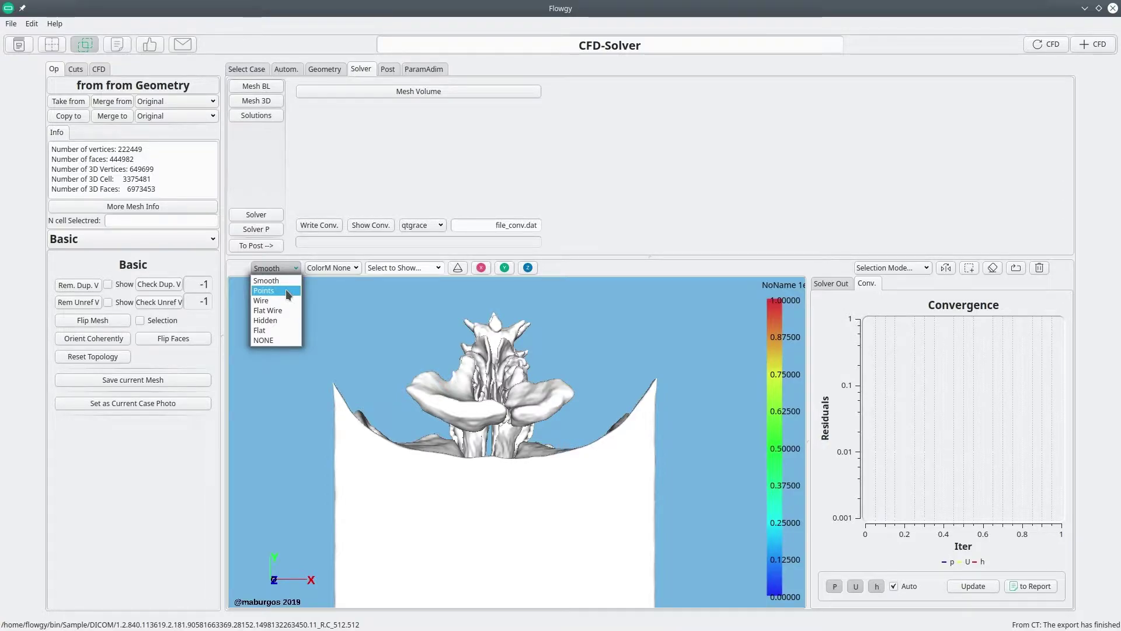
pyautogui.click(286, 290)
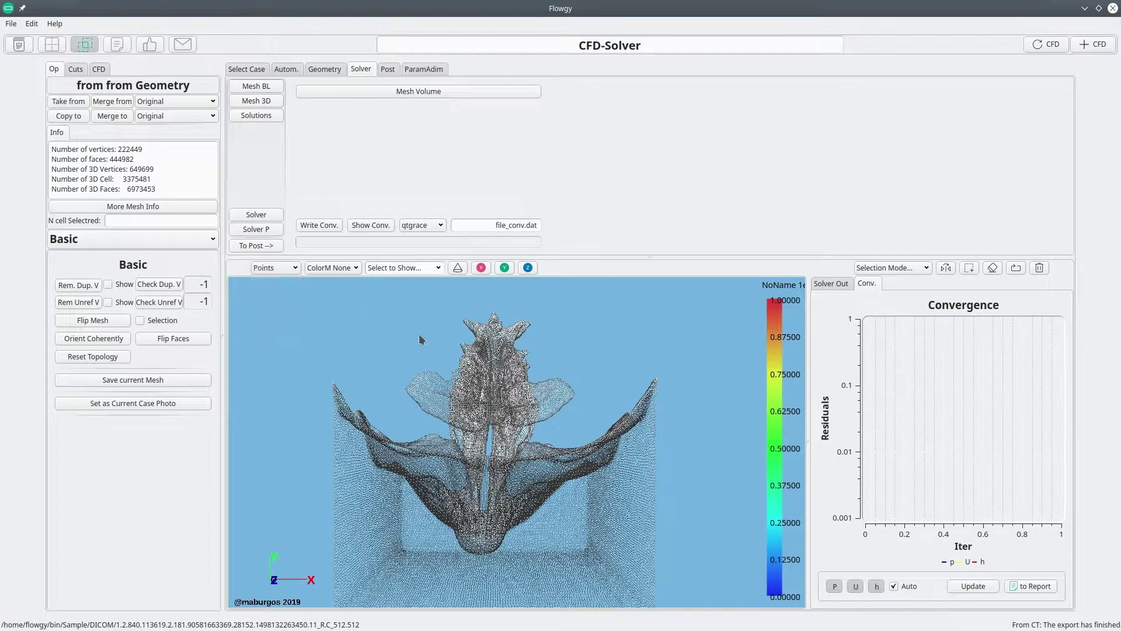
pyautogui.moveTo(494, 367)
pyautogui.mouseDown()
pyautogui.moveTo(474, 403)
pyautogui.moveTo(482, 351)
pyautogui.mouseUp()
pyautogui.moveTo(492, 402); pyautogui.dragTo(533, 493)
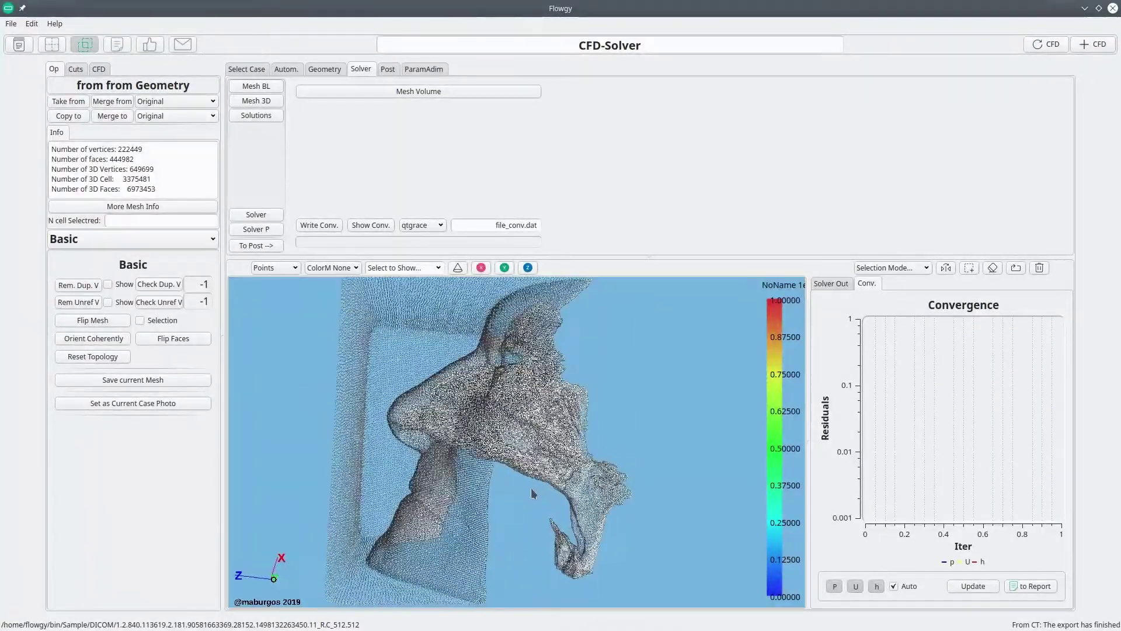
pyautogui.scroll(5, 485, 416)
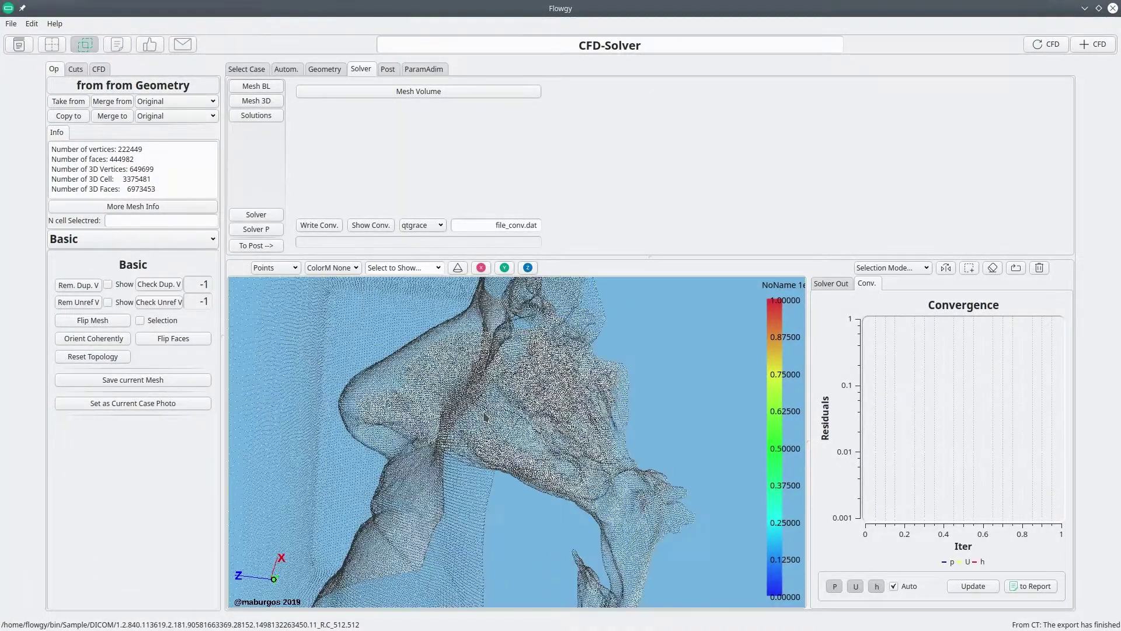
pyautogui.scroll(2, 485, 415)
pyautogui.moveTo(485, 405); pyautogui.dragTo(444, 414)
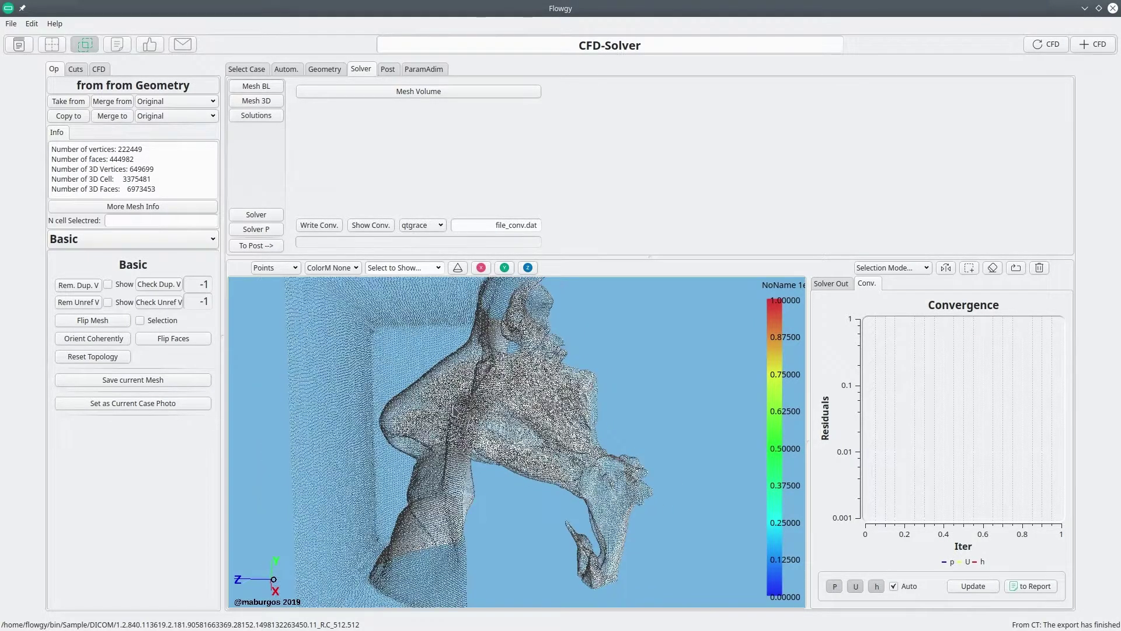
# Show the mesh with smooth shading, trying per-face colouring before setting the colour mode to PerVert
pyautogui.click(354, 270)
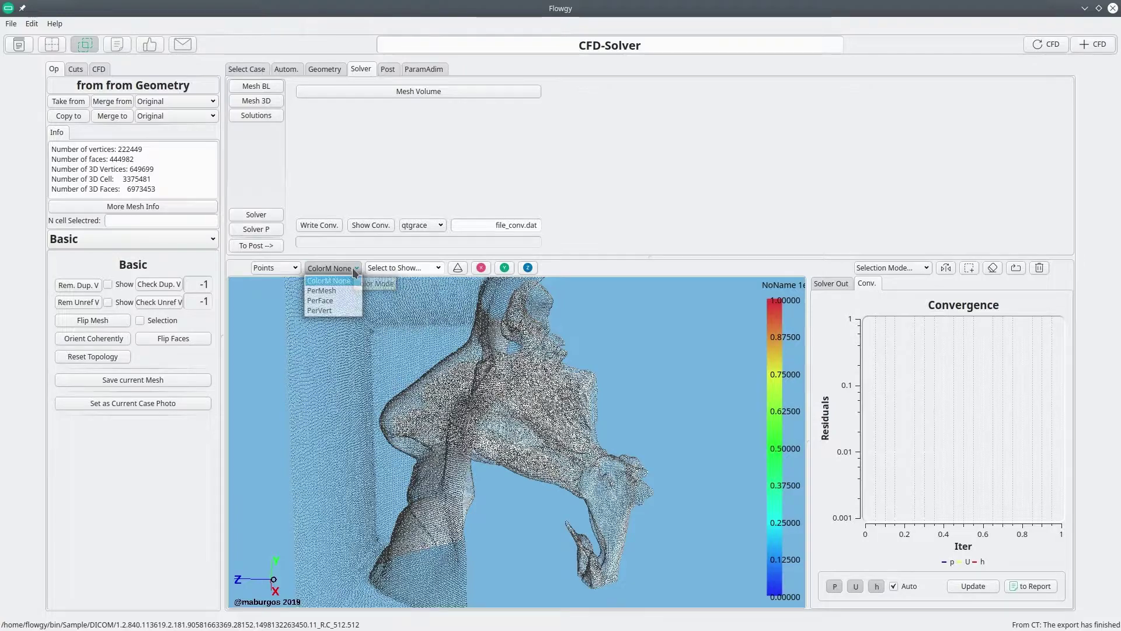
pyautogui.click(343, 299)
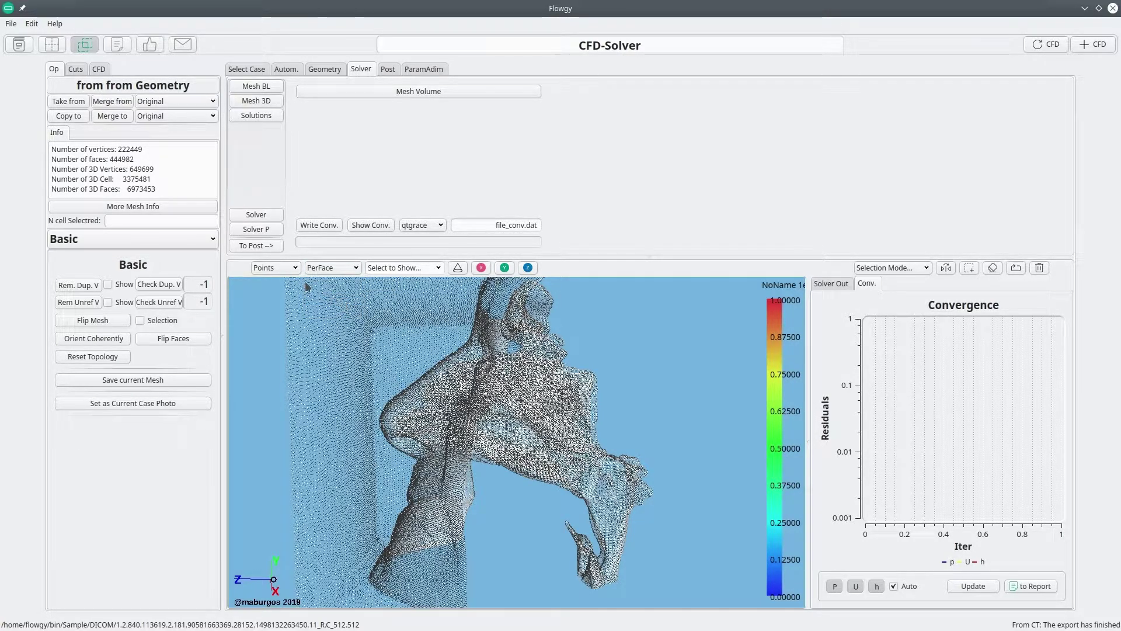
pyautogui.click(294, 268)
pyautogui.click(269, 337)
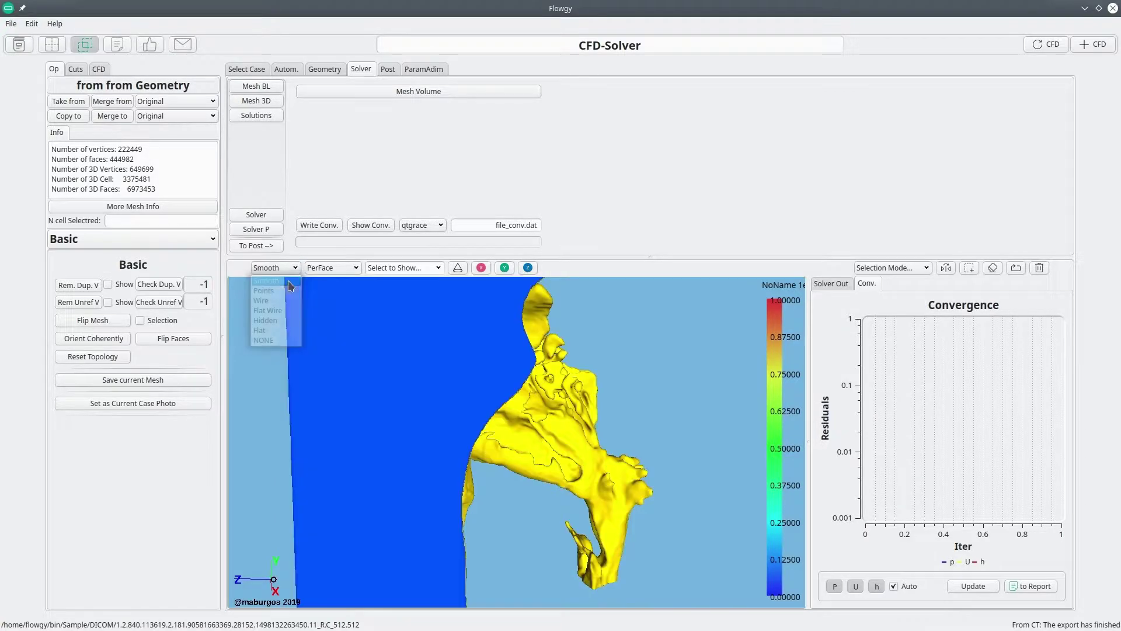
pyautogui.click(341, 268)
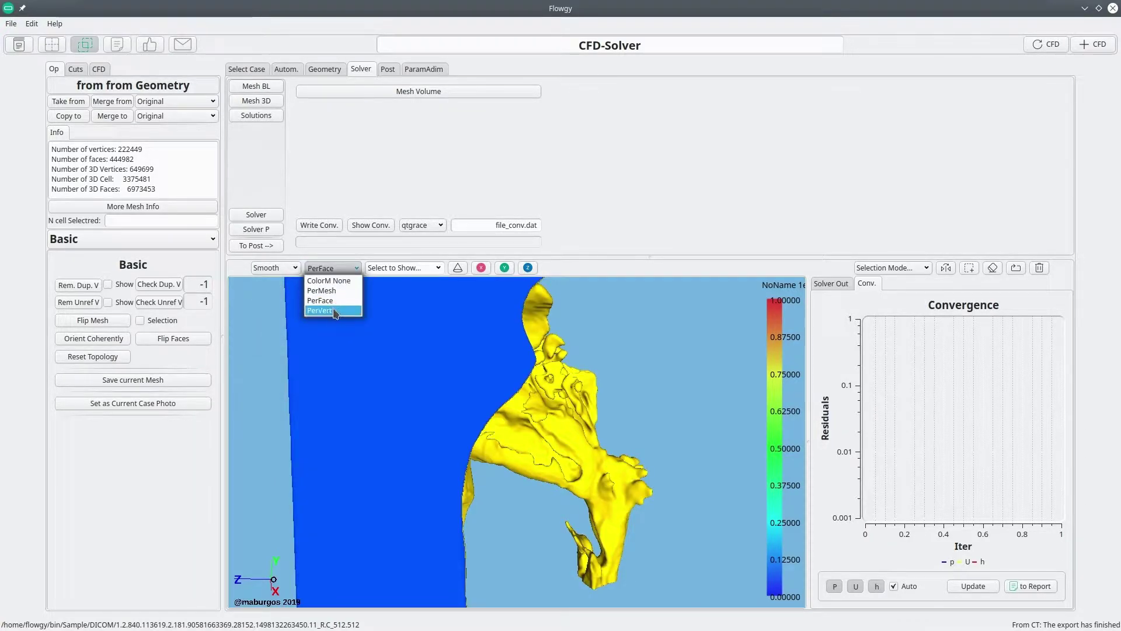
pyautogui.click(335, 312)
pyautogui.moveTo(490, 364)
pyautogui.mouseDown()
pyautogui.moveTo(462, 359)
pyautogui.moveTo(489, 371)
pyautogui.mouseUp()
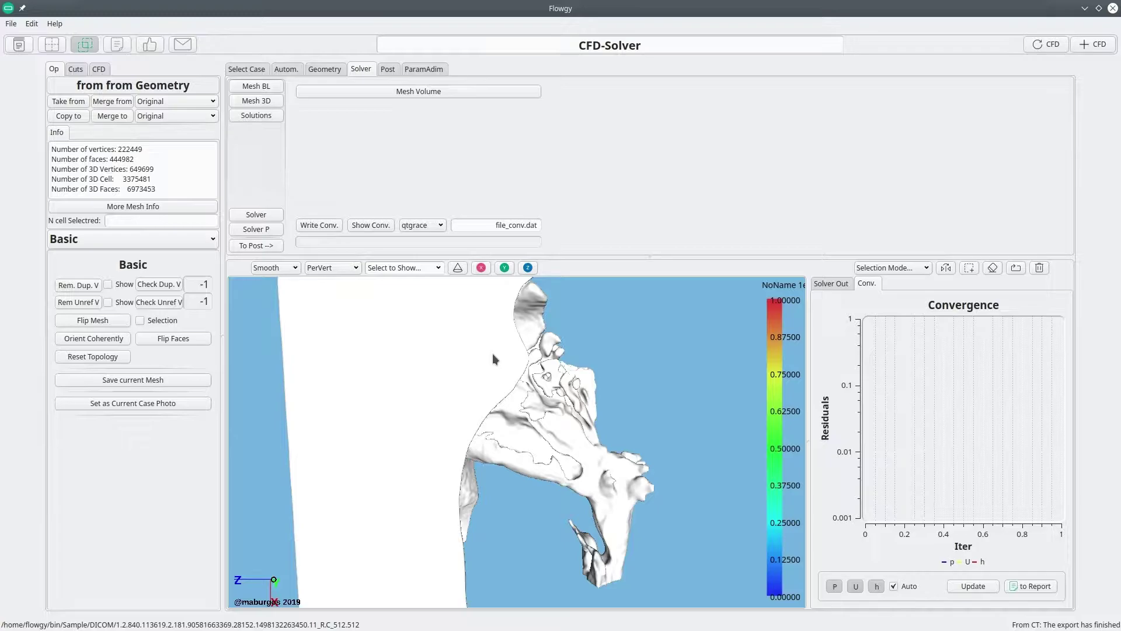
# Review the CFDCase002 parameters, the solver's iteration options, and the solver output and convergence views
pyautogui.click(251, 69)
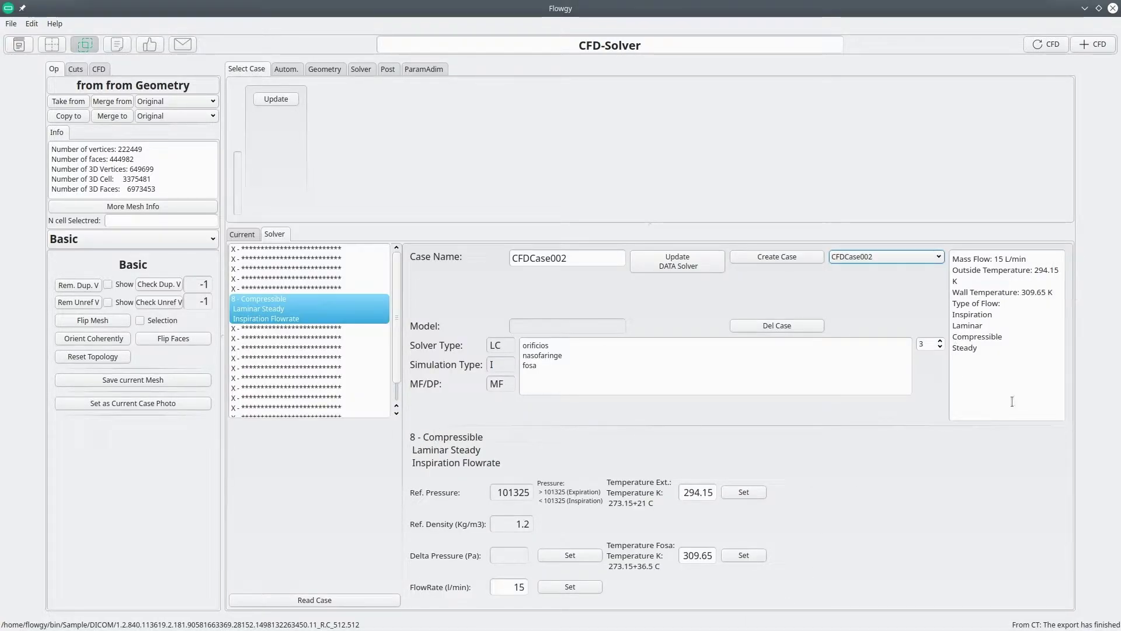
pyautogui.click(359, 69)
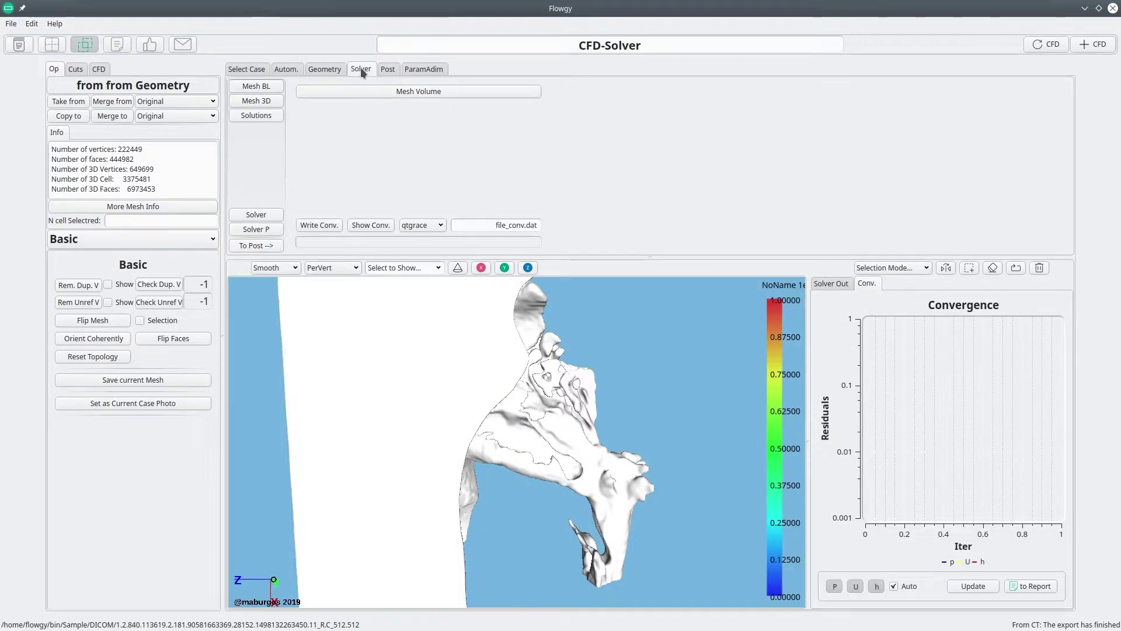
pyautogui.click(259, 219)
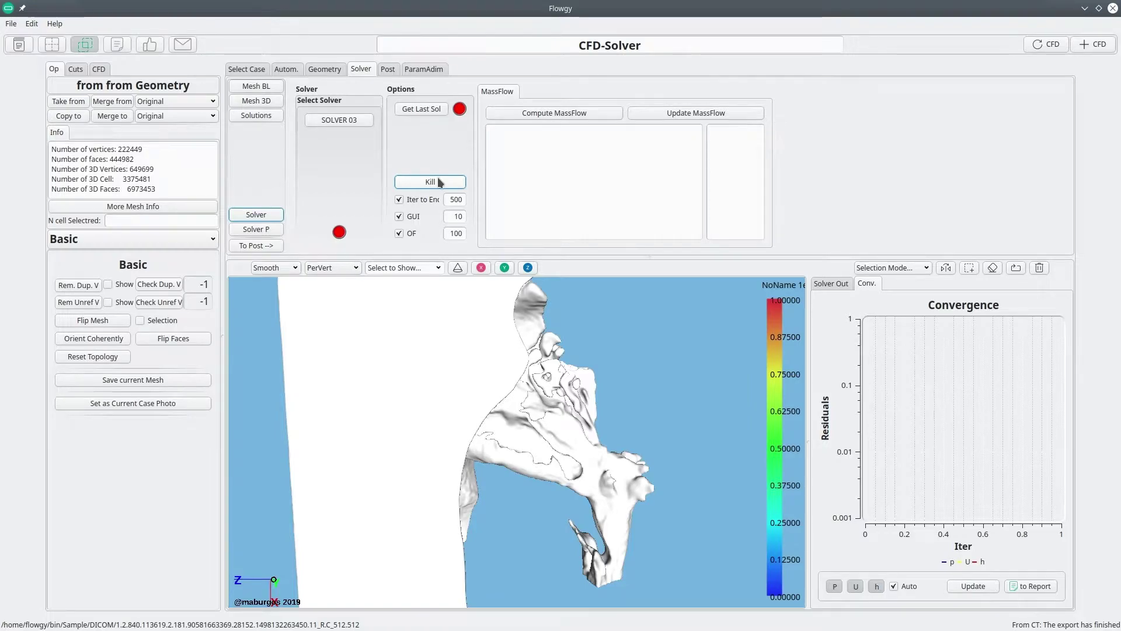
pyautogui.click(460, 199)
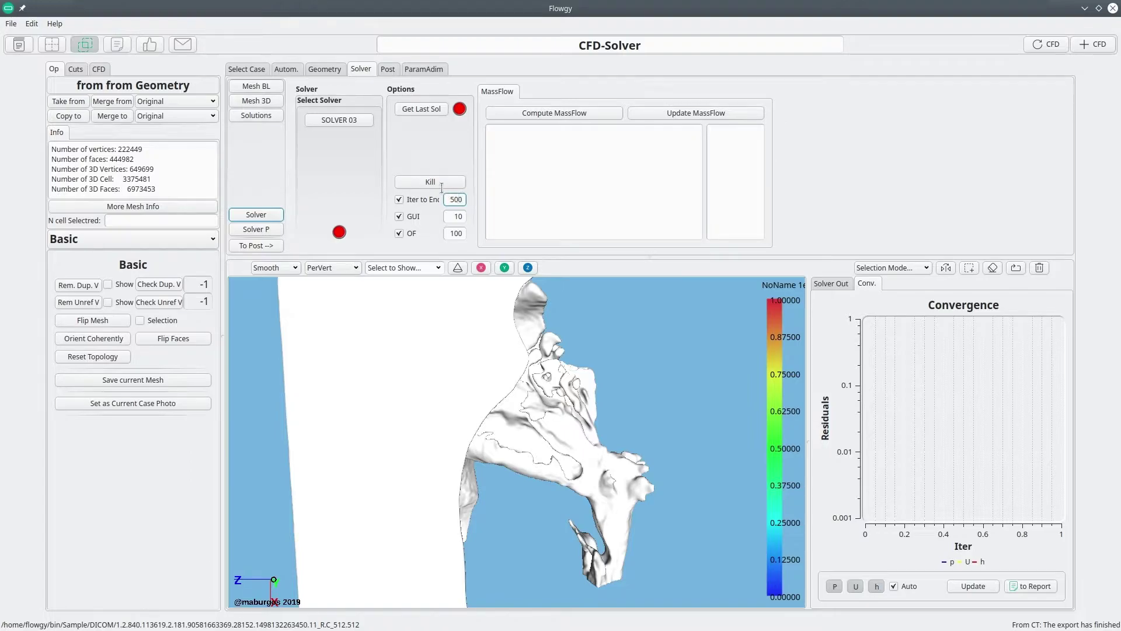
pyautogui.click(451, 215)
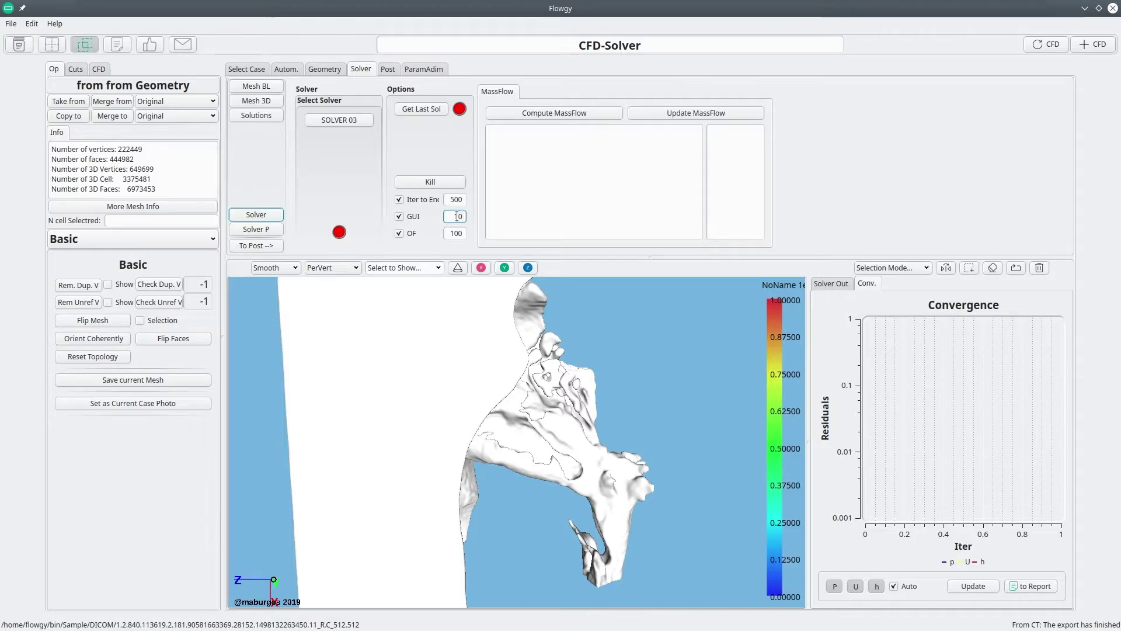
pyautogui.click(437, 181)
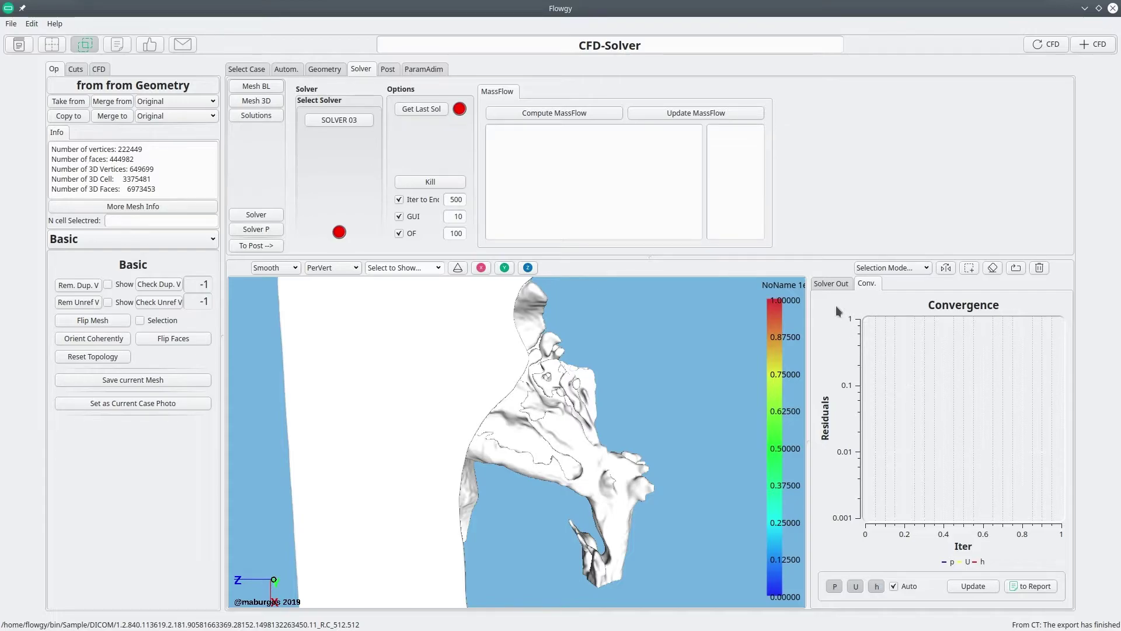
pyautogui.click(832, 283)
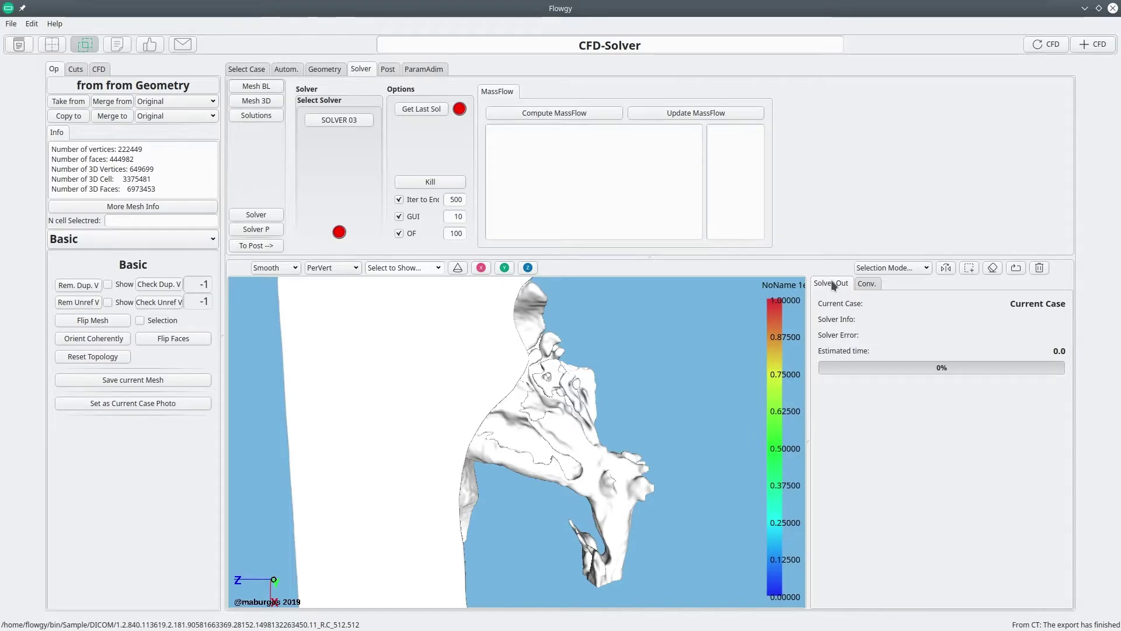
pyautogui.click(863, 282)
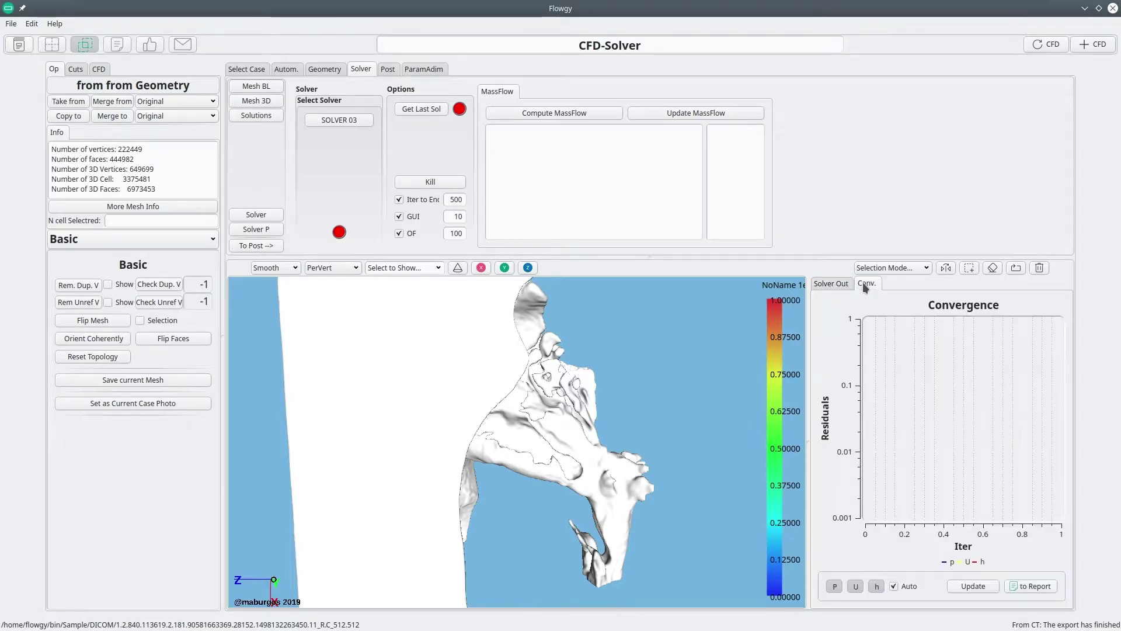
# Run SOLVER 03 on CFDCase002 with the listed inspiration, laminar, compressible, steady parameters and show the solver output
pyautogui.click(362, 121)
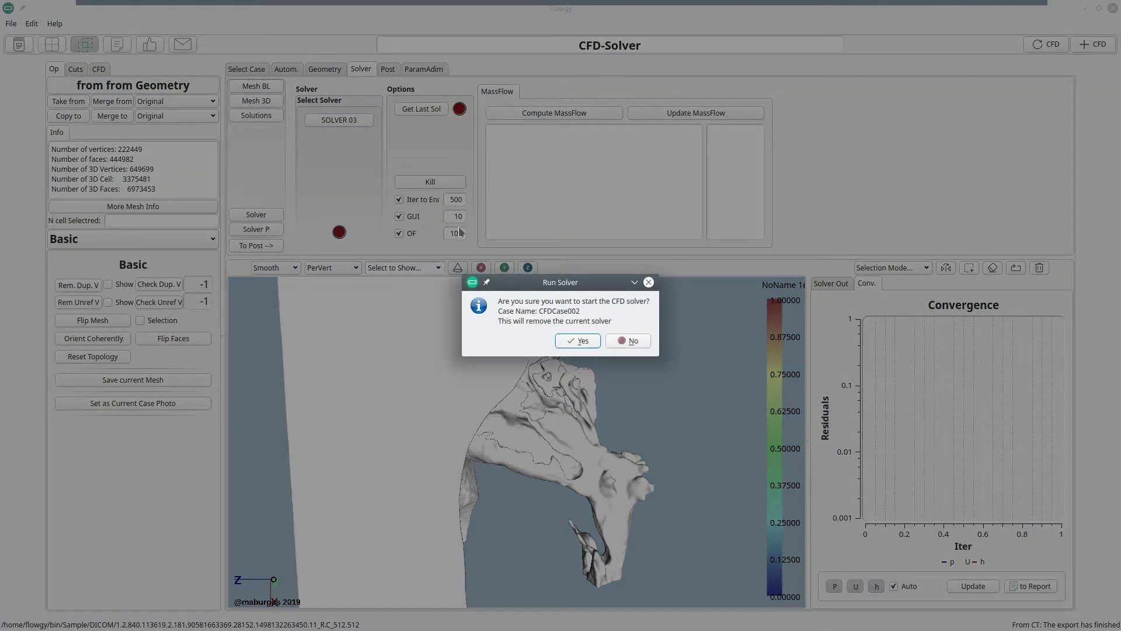
pyautogui.click(576, 340)
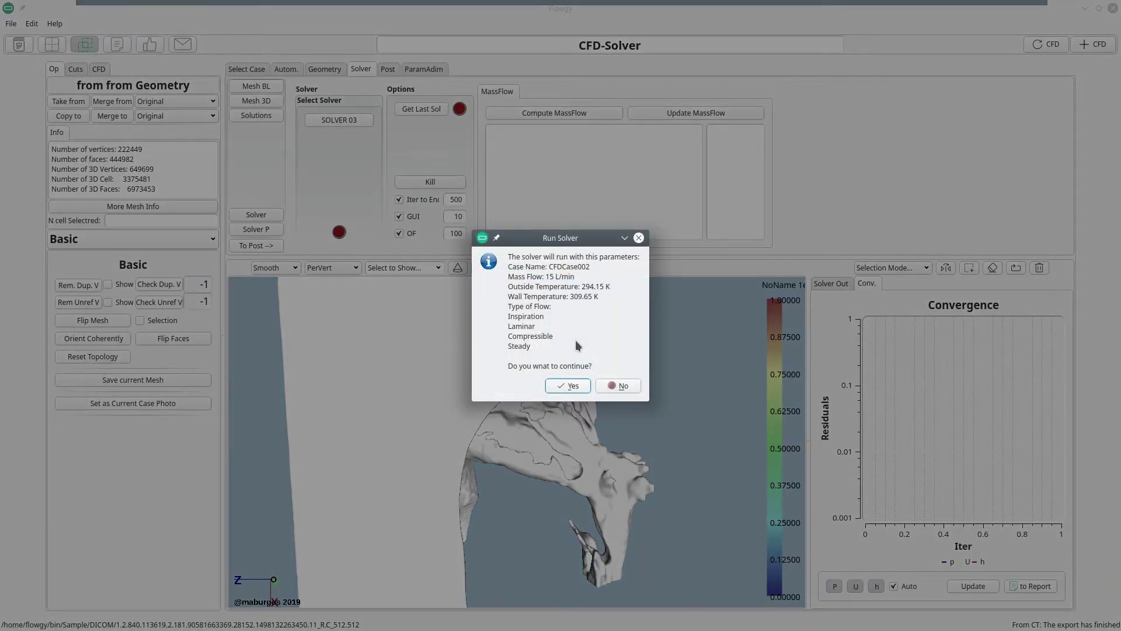
pyautogui.click(569, 385)
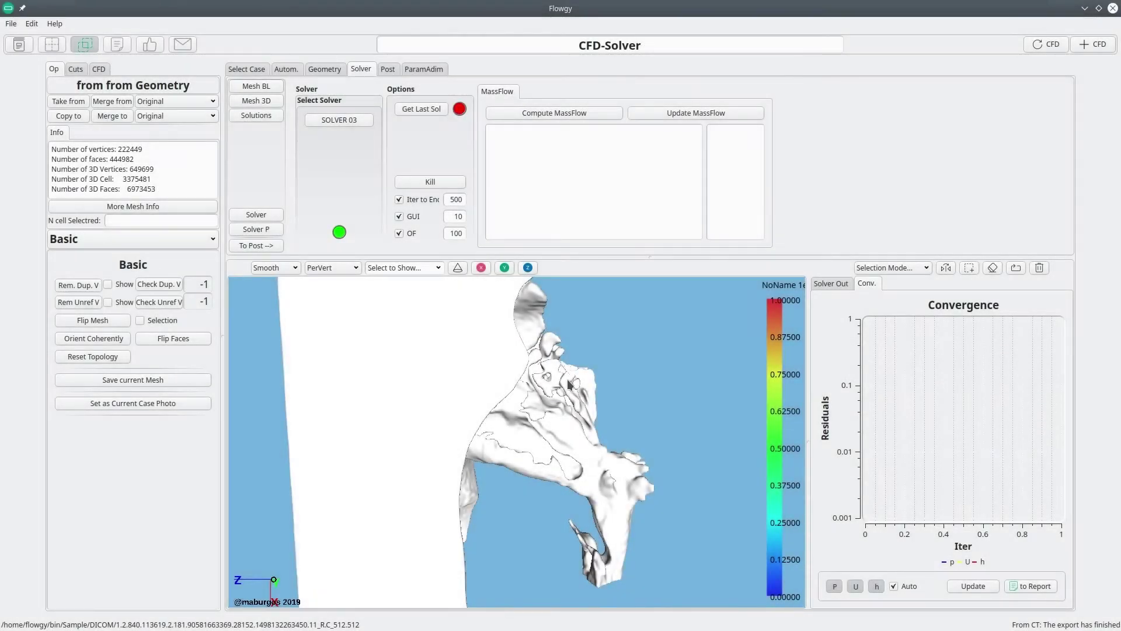
pyautogui.click(836, 285)
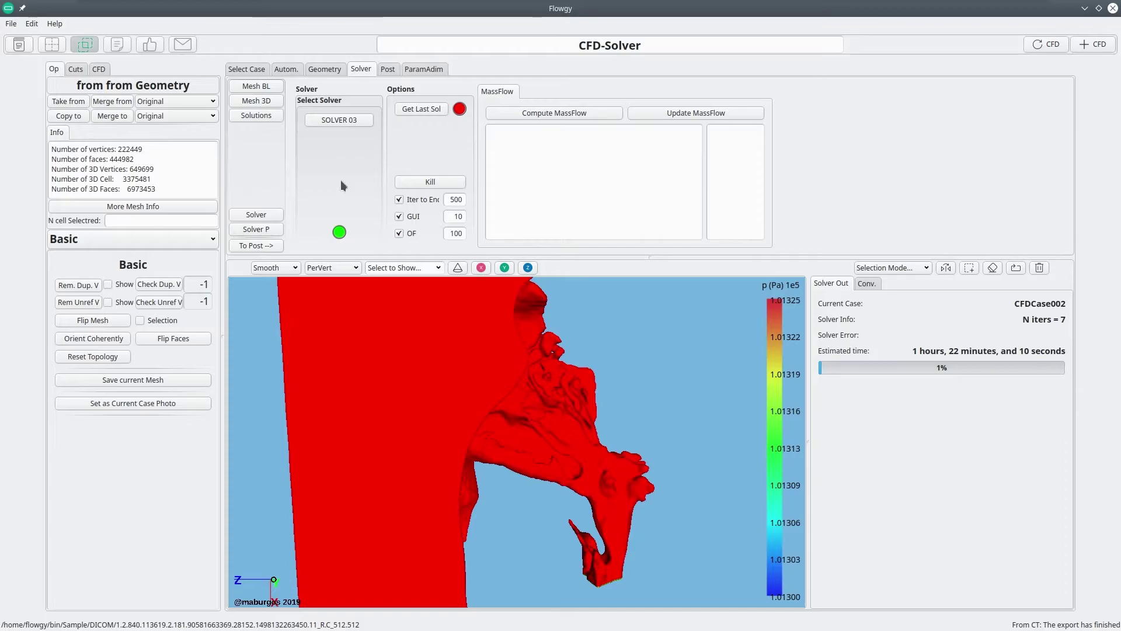
# Open the solutions view and display the temperature field on the nasal cavity model, viewed from an angle
pyautogui.click(277, 119)
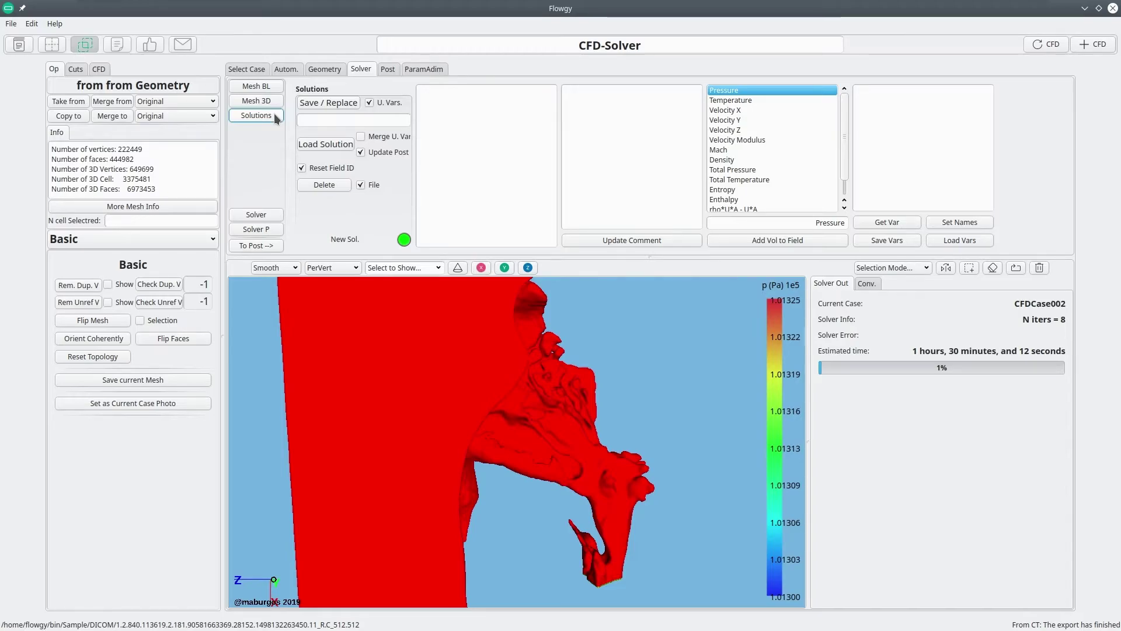
pyautogui.moveTo(484, 373); pyautogui.dragTo(527, 374)
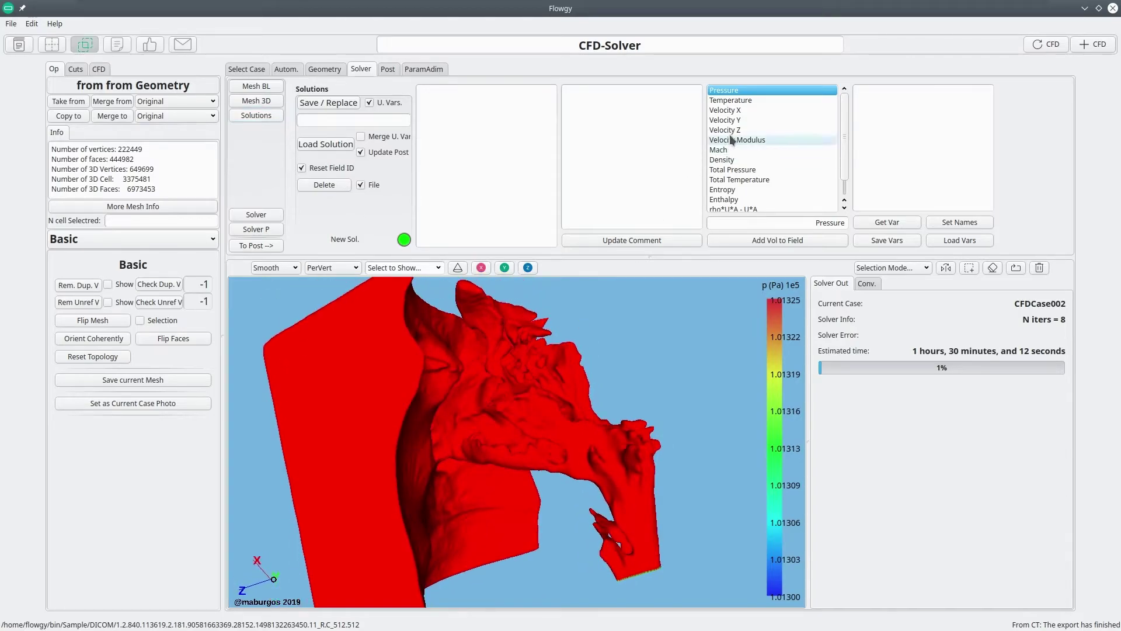
pyautogui.click(737, 102)
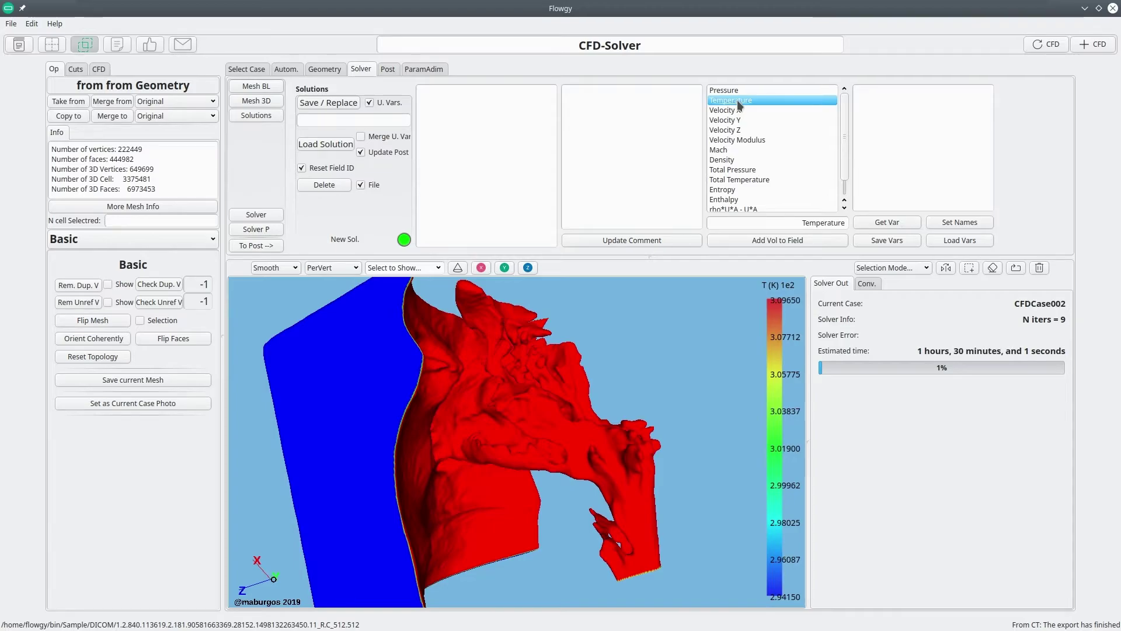
pyautogui.click(735, 113)
pyautogui.moveTo(737, 115); pyautogui.dragTo(731, 154)
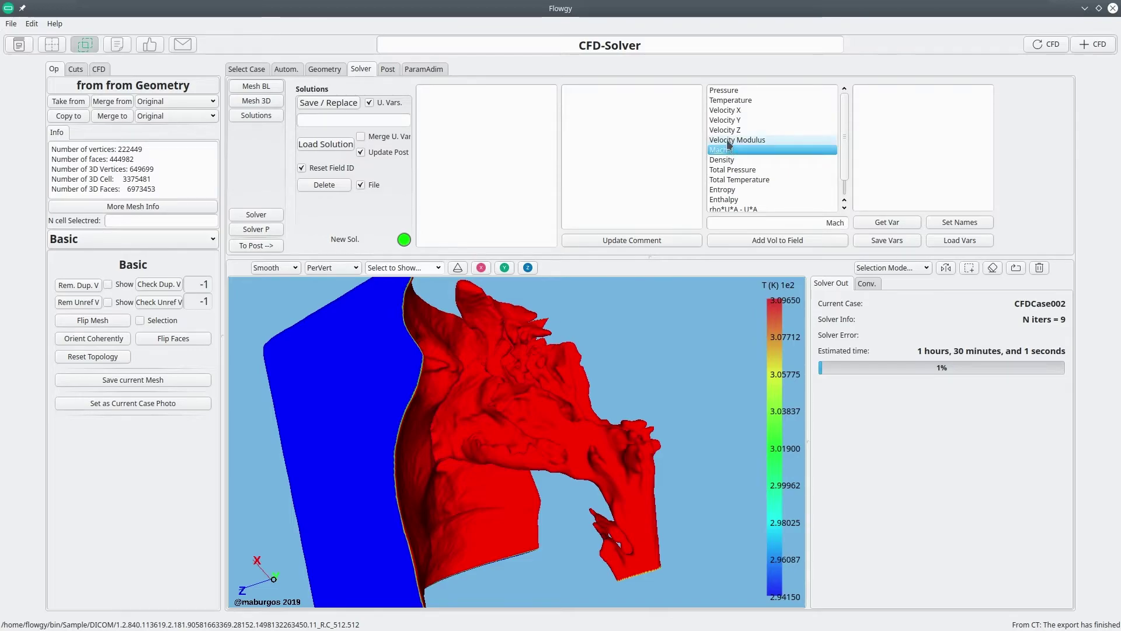
pyautogui.click(730, 101)
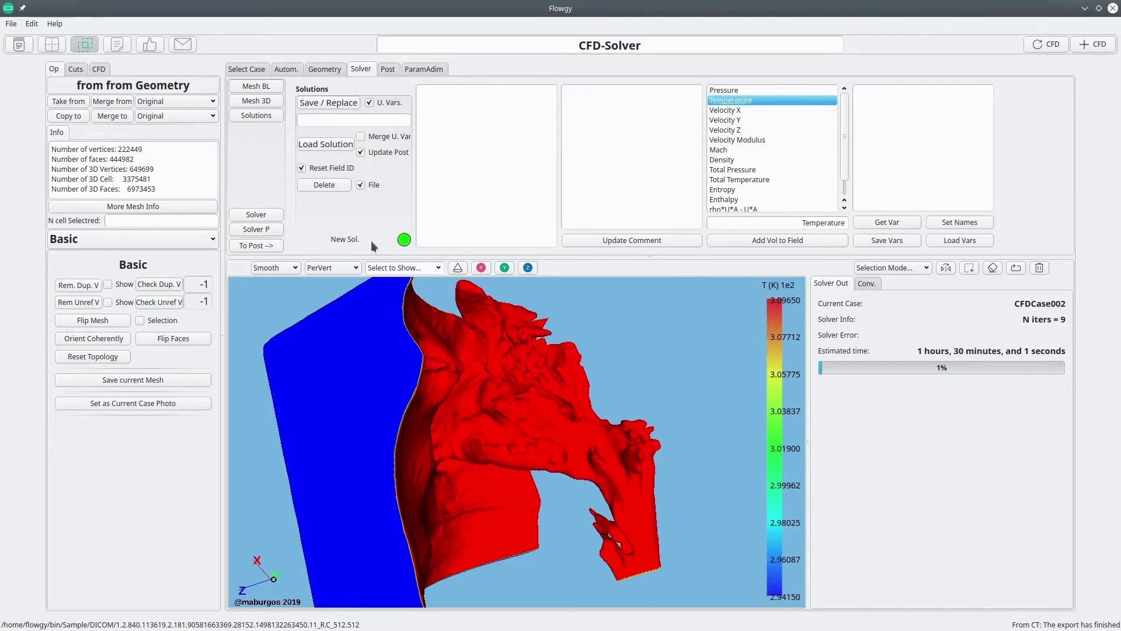
# Try PerFace colouring on the temperature field and return the colour mode to PerVert
pyautogui.click(333, 268)
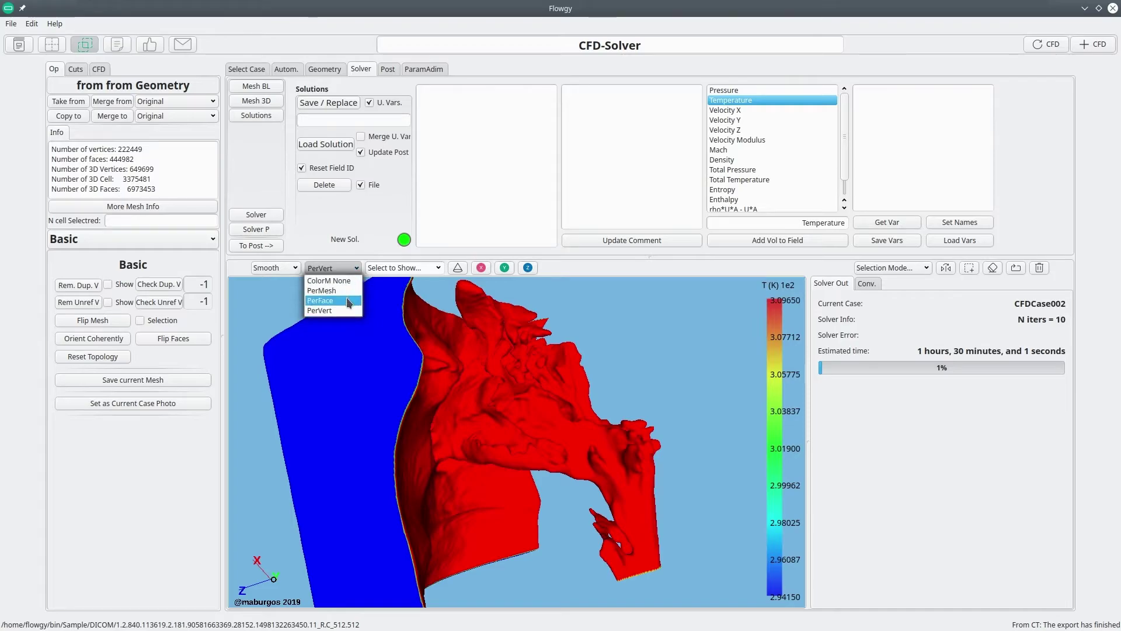
pyautogui.click(349, 301)
pyautogui.moveTo(487, 373); pyautogui.dragTo(543, 381)
pyautogui.click(348, 268)
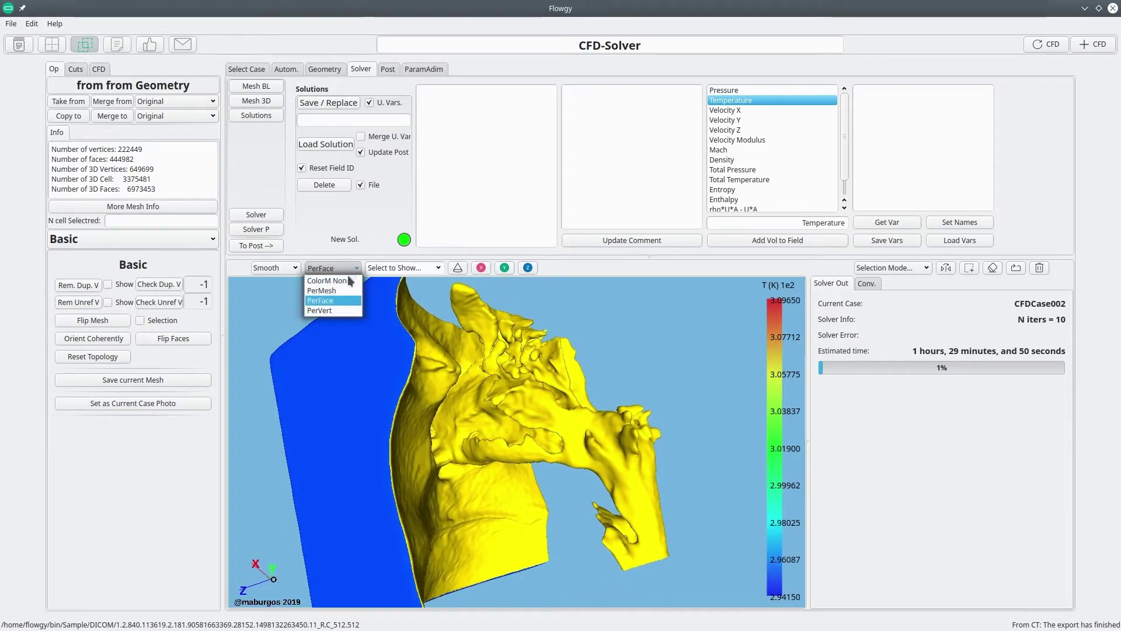
pyautogui.click(320, 310)
# Display the Velocity X field and check the residual convergence plot before returning to the solver output
pyautogui.click(737, 109)
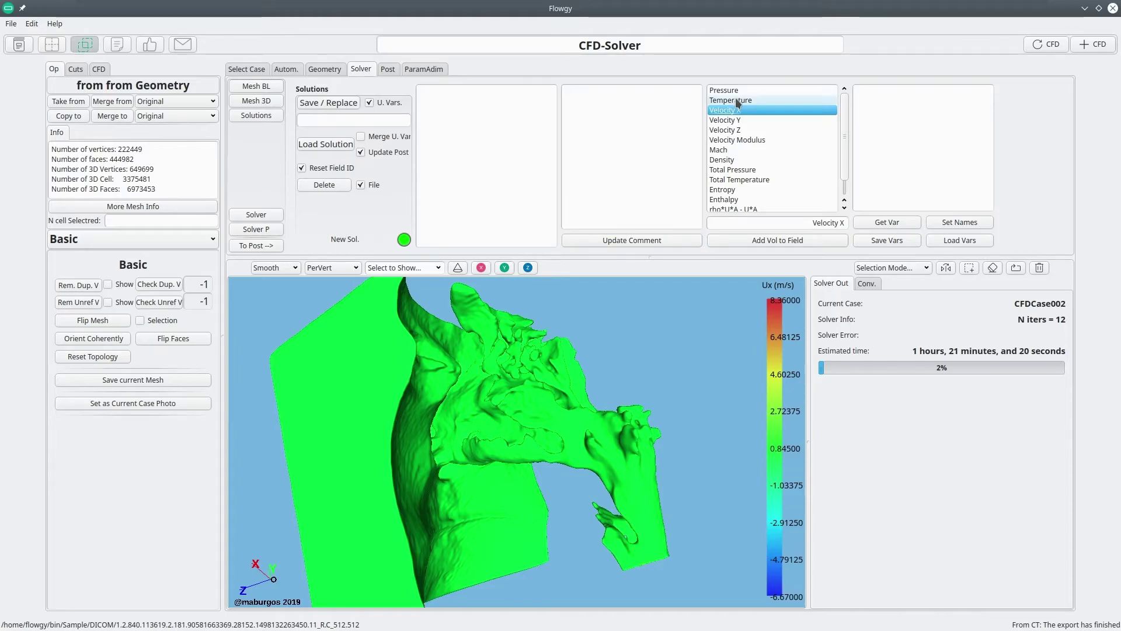
pyautogui.click(876, 284)
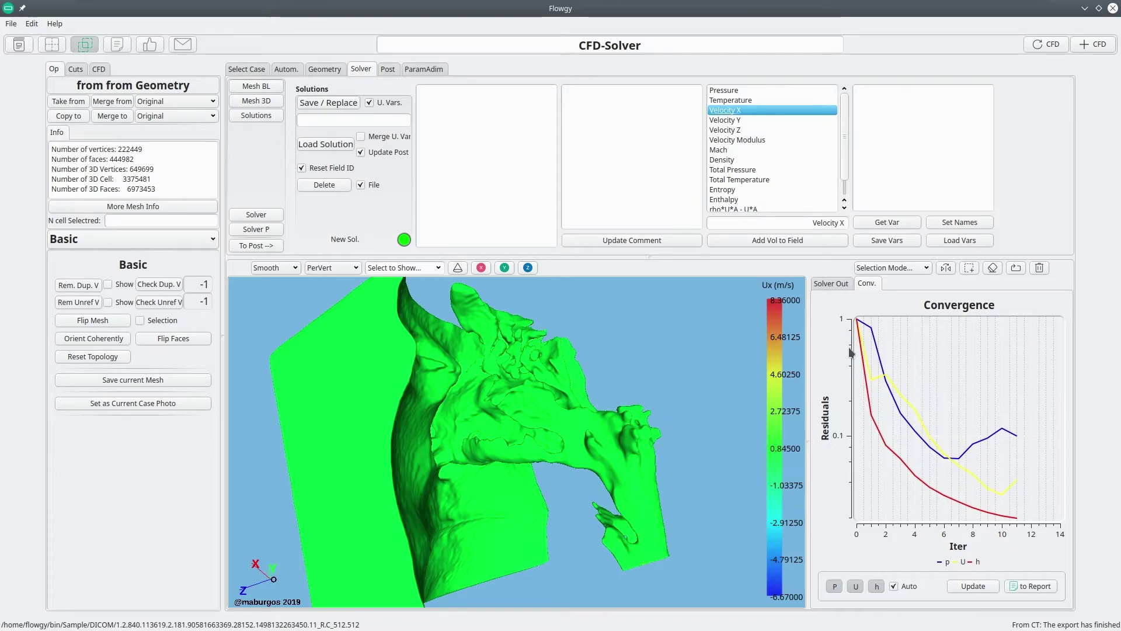
pyautogui.click(839, 285)
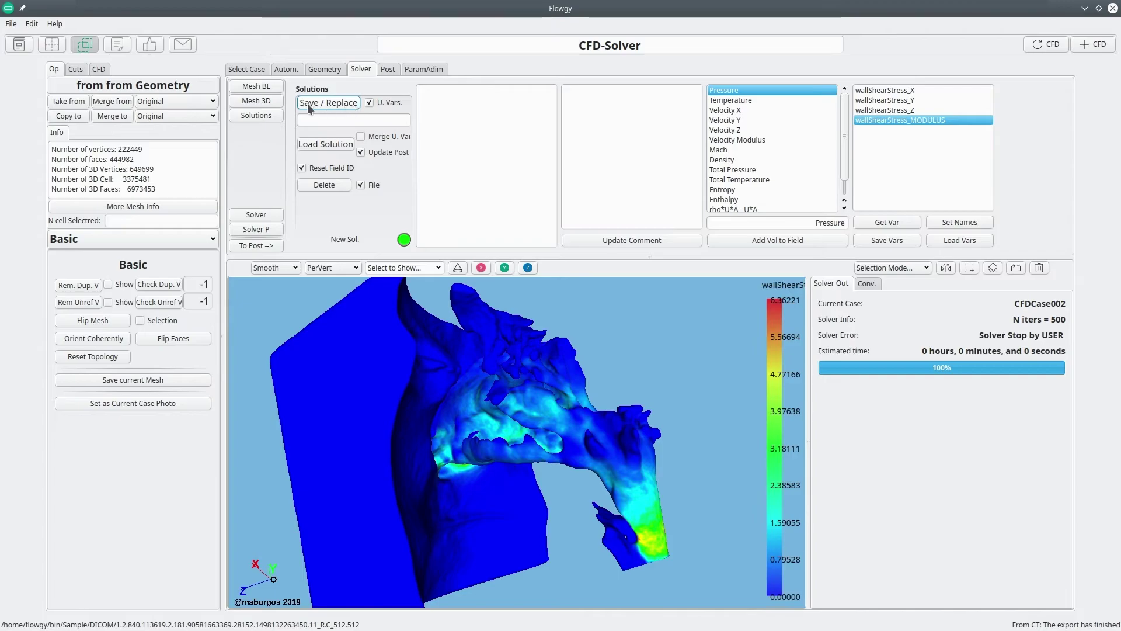
# Begin entering a name for the finished CFDCase002 solution
pyautogui.click(365, 119)
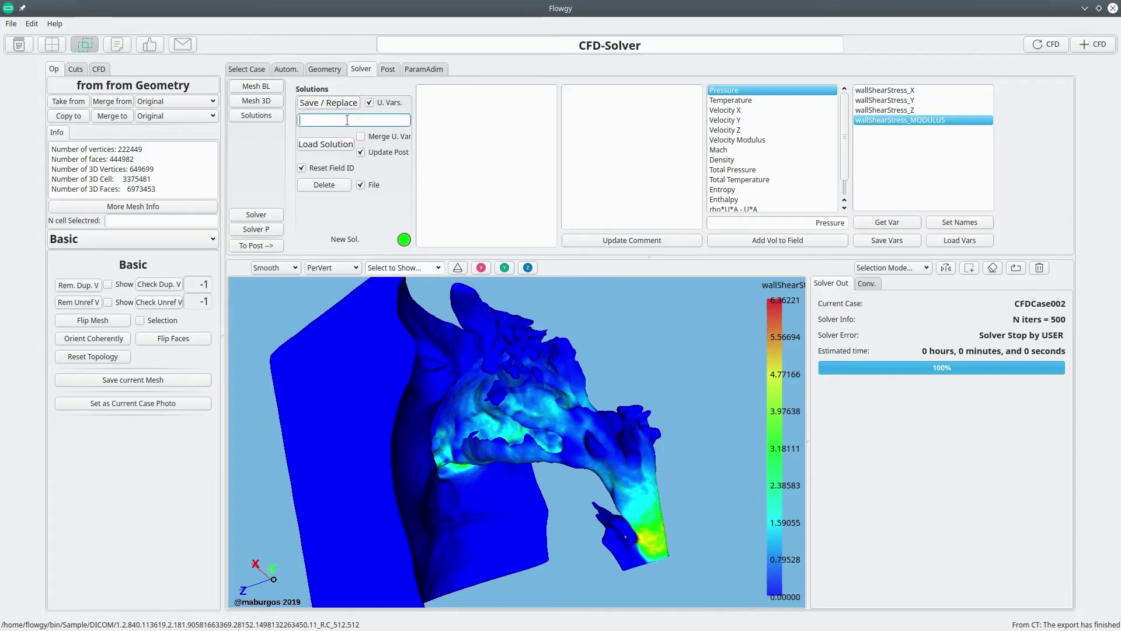